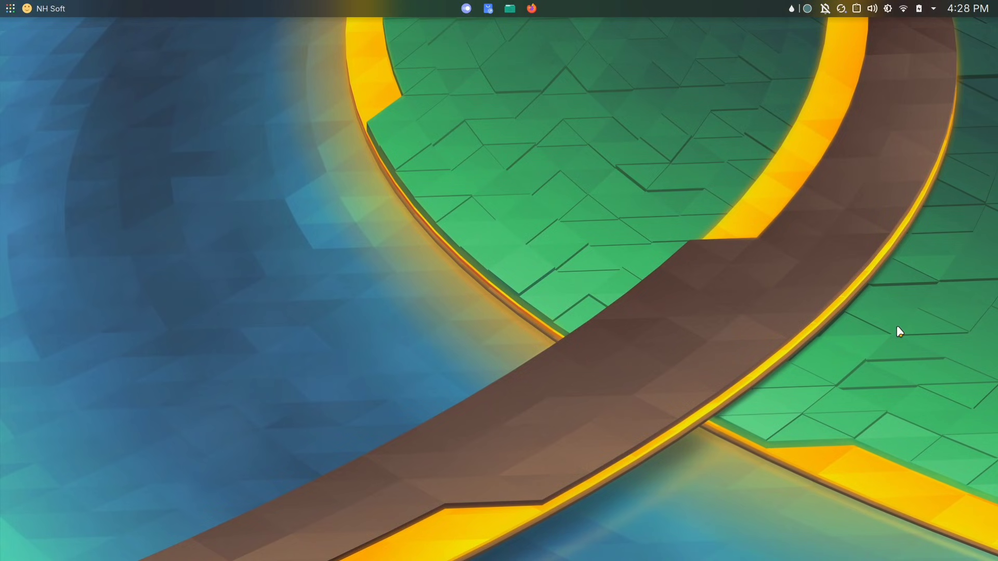
Tile several Dolphin windows with shortcuts, close one, and switch to the next virtual desktop.
key(F3)
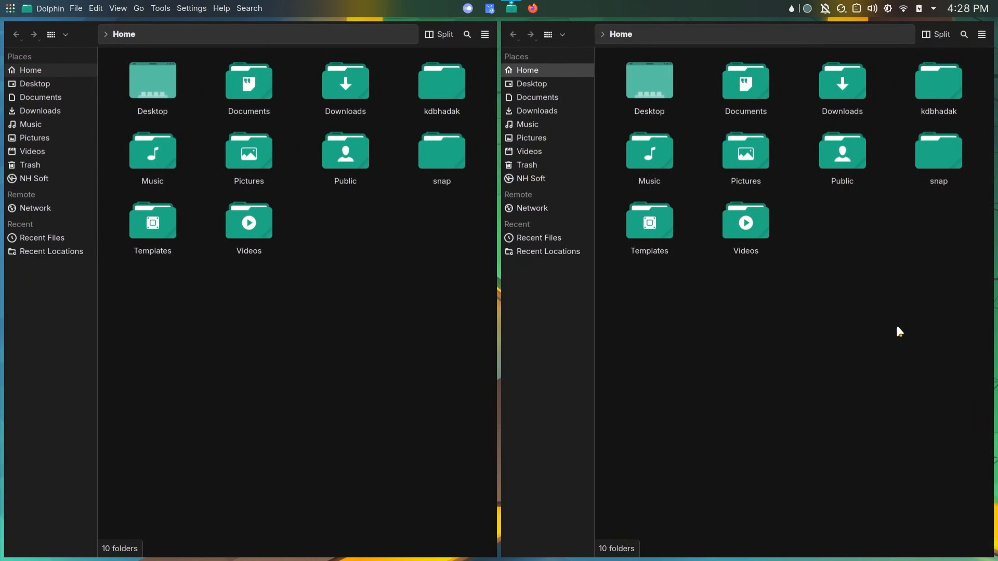
key(super+e)
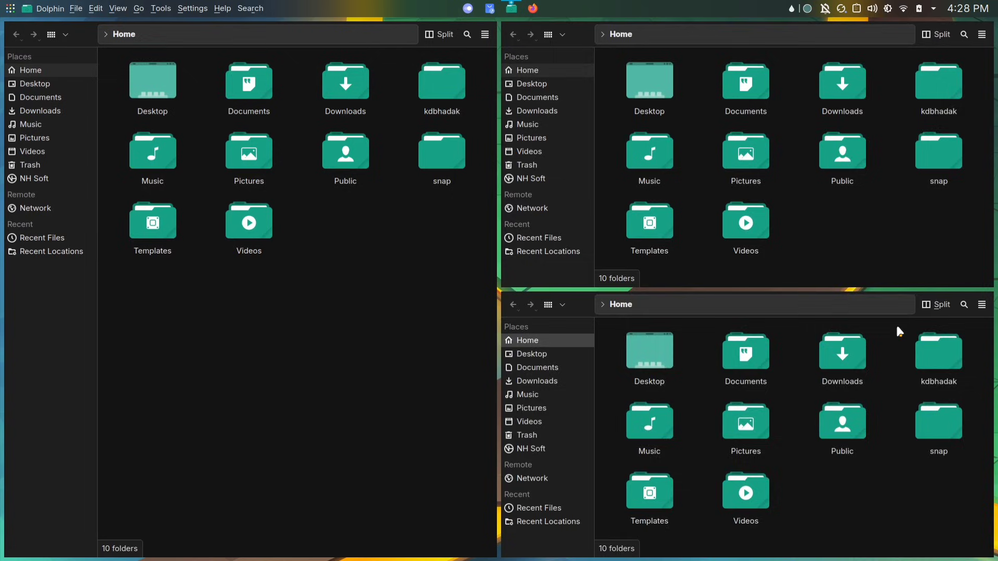
key(ctrl+q)
key(ctrl+super+Right)
Drag Discover between tiles and back, then maximise Krita and expand it to fill the screen.
drag(696, 32, 455, 91)
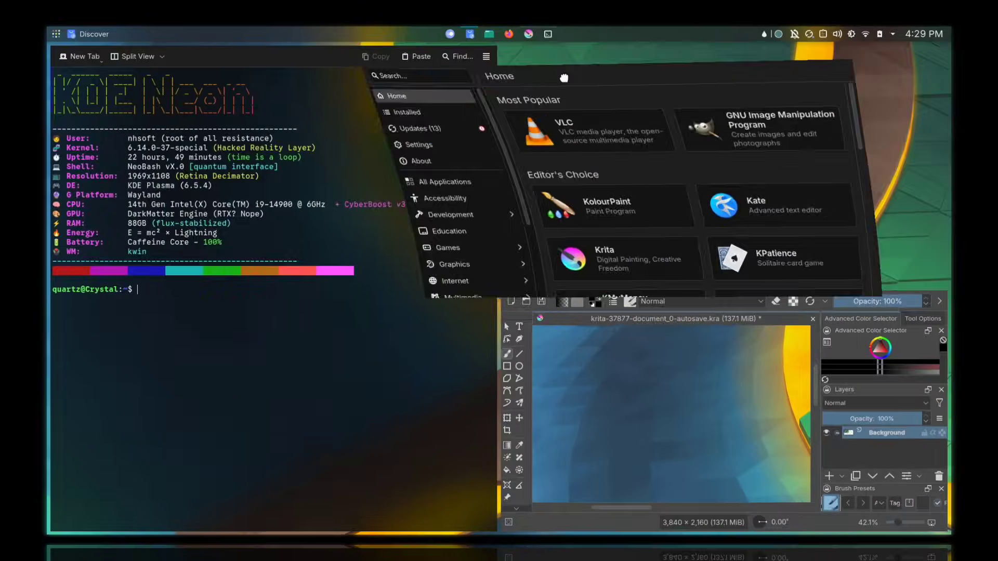
drag(369, 43, 646, 33)
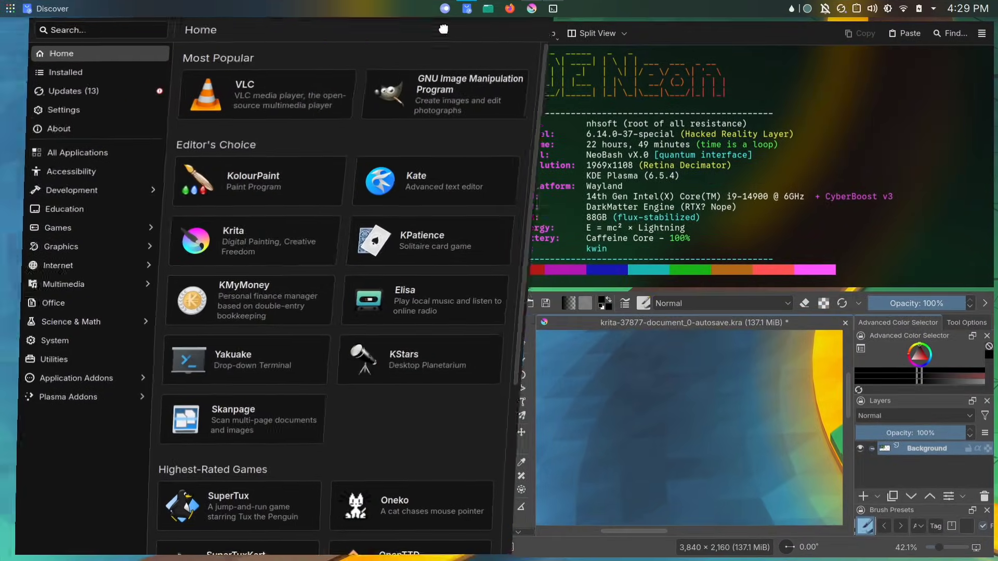
click(822, 323)
key(super+Up)
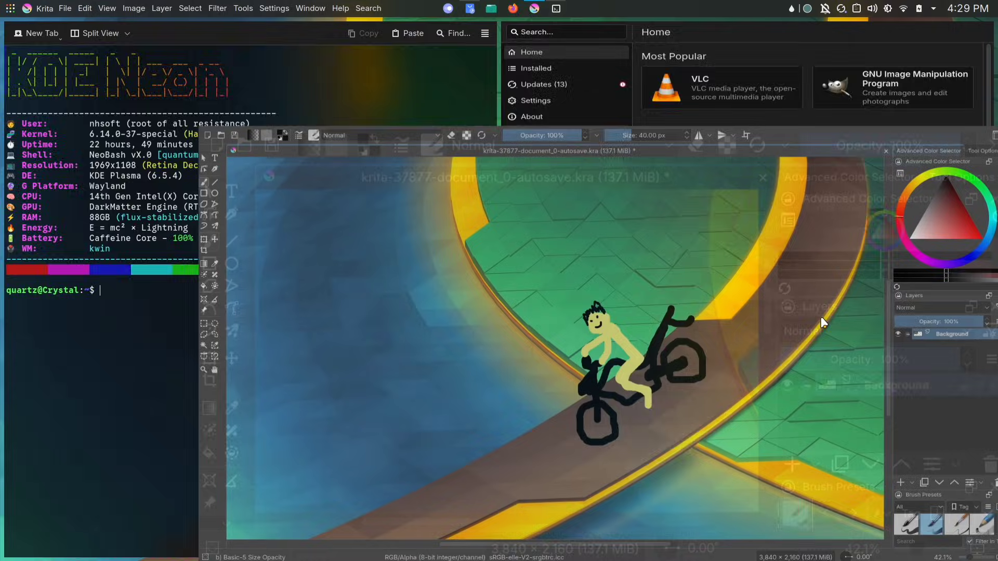
key(super+Down)
double_click(823, 323)
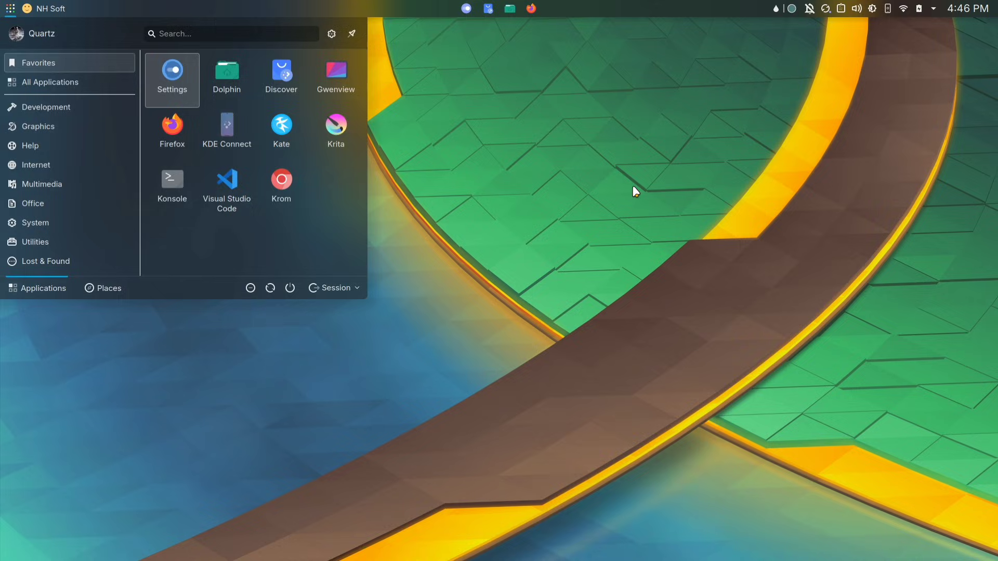
Check the clipboard and brightness tray popups, then show the Overview of all desktops.
click(632, 185)
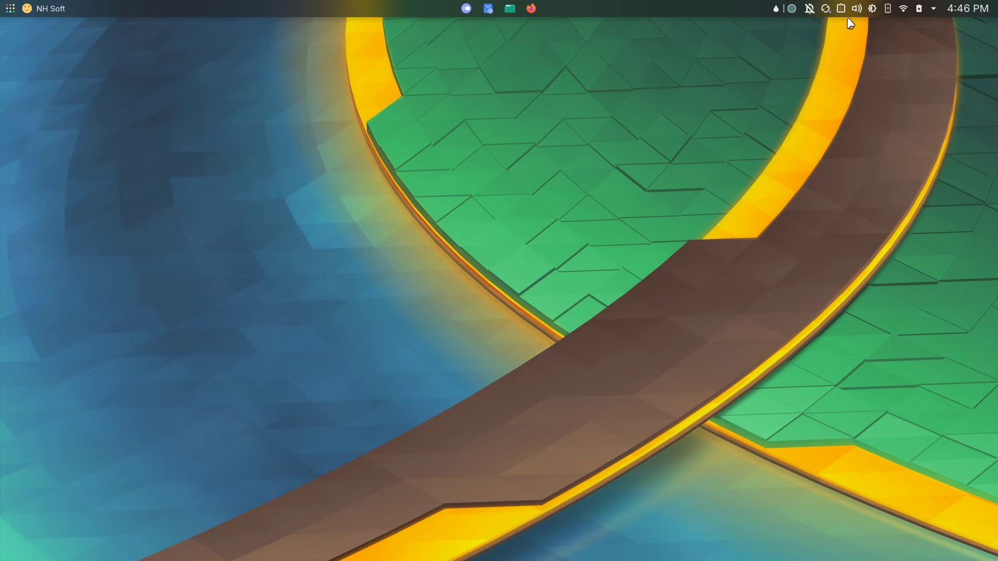
click(844, 9)
click(873, 8)
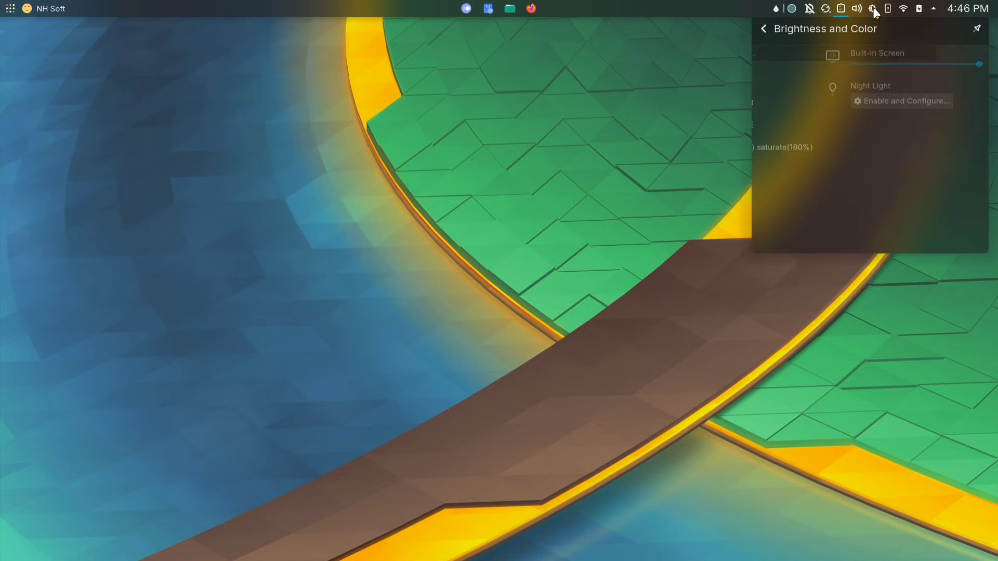
key(super+w)
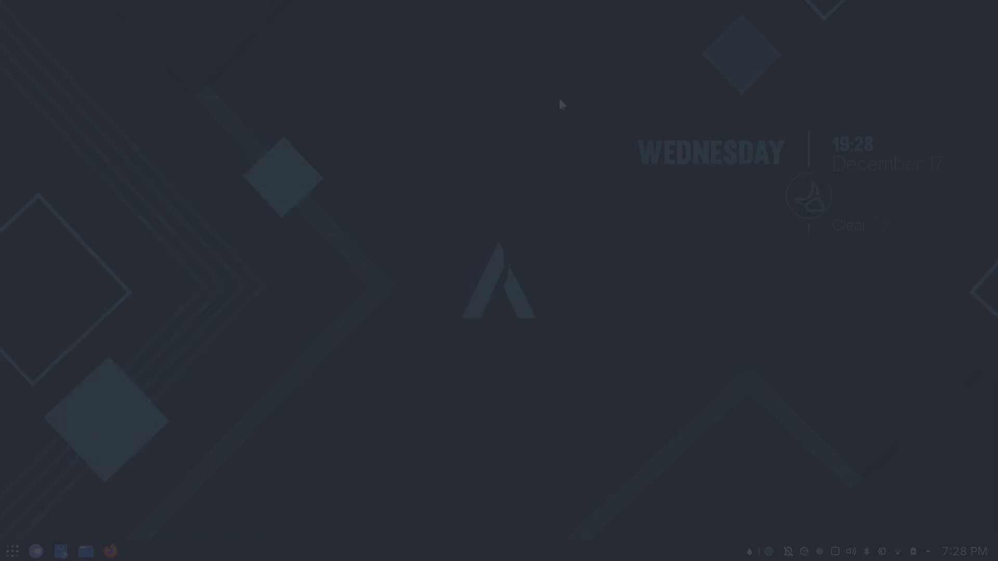
From the launcher reach KWin Scripts, browse Get New and install the Krohnkite tiling script.
key(super)
text(k)
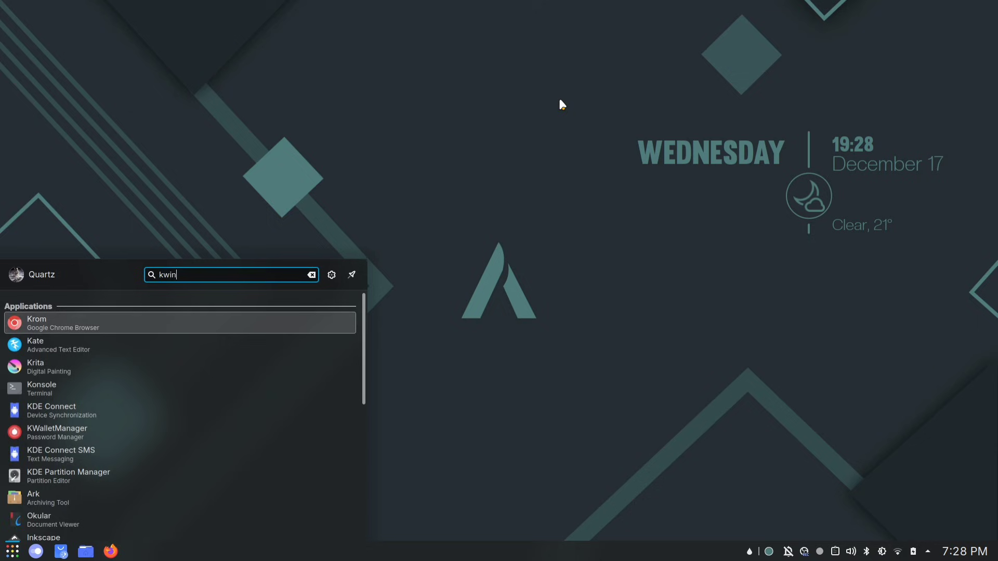
text(win)
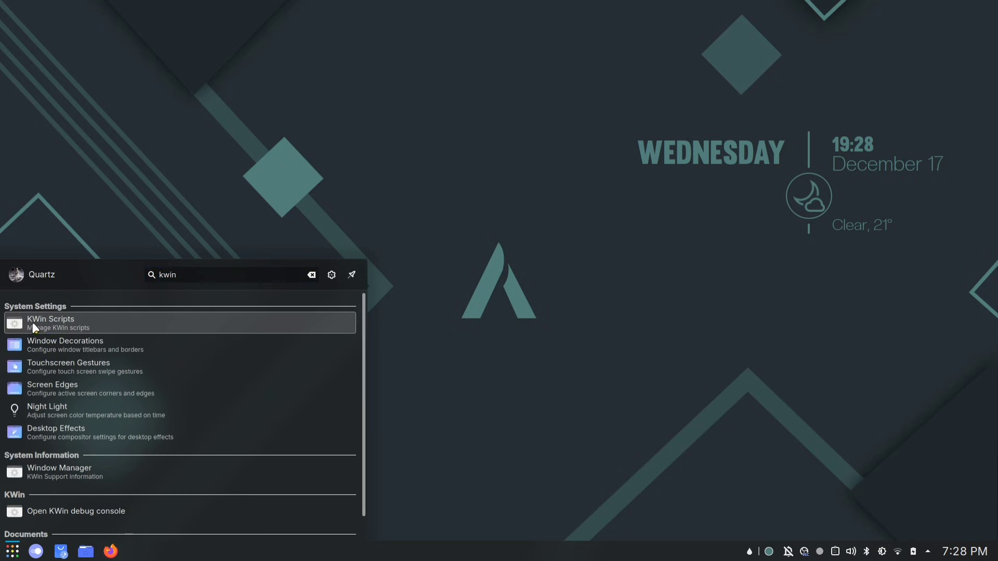
click(142, 319)
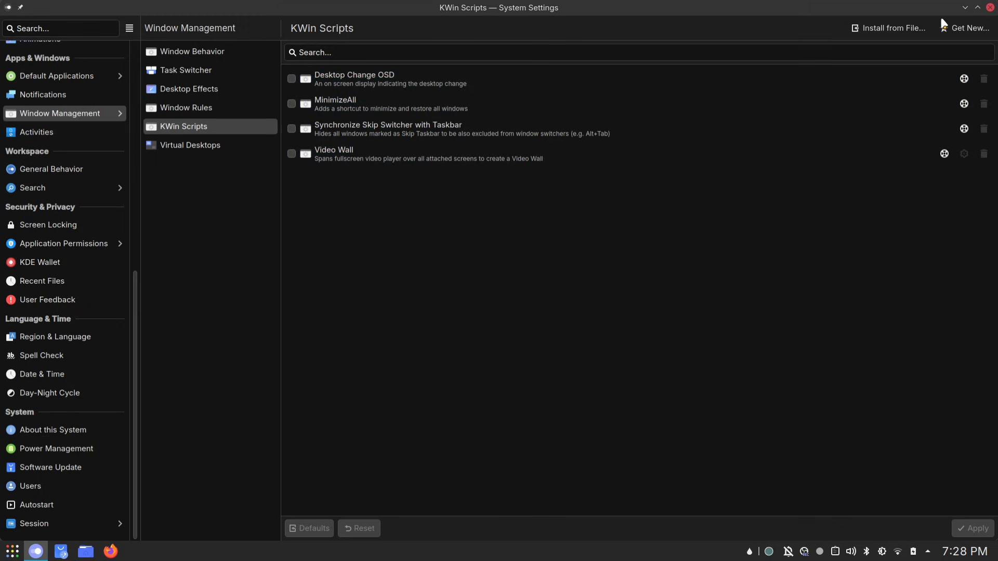
click(947, 29)
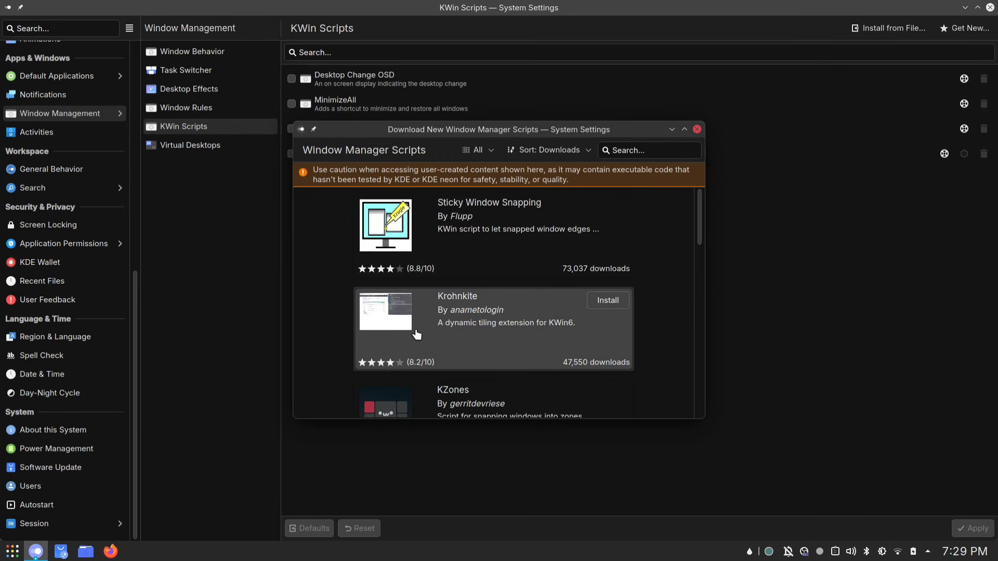
click(616, 305)
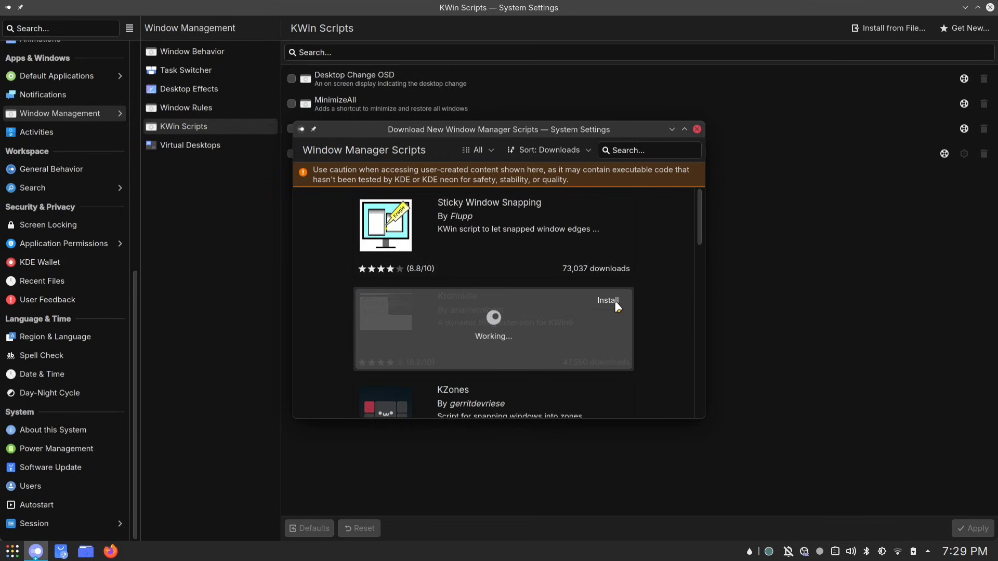
drag(486, 130, 666, 176)
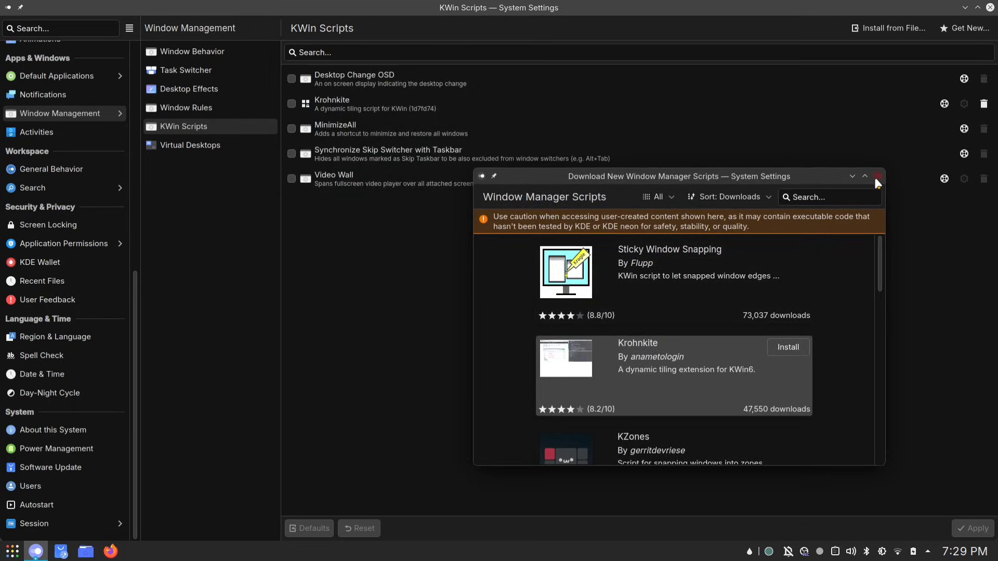
Close the download dialog, tick Krohnkite in KWin Scripts and apply it.
click(877, 176)
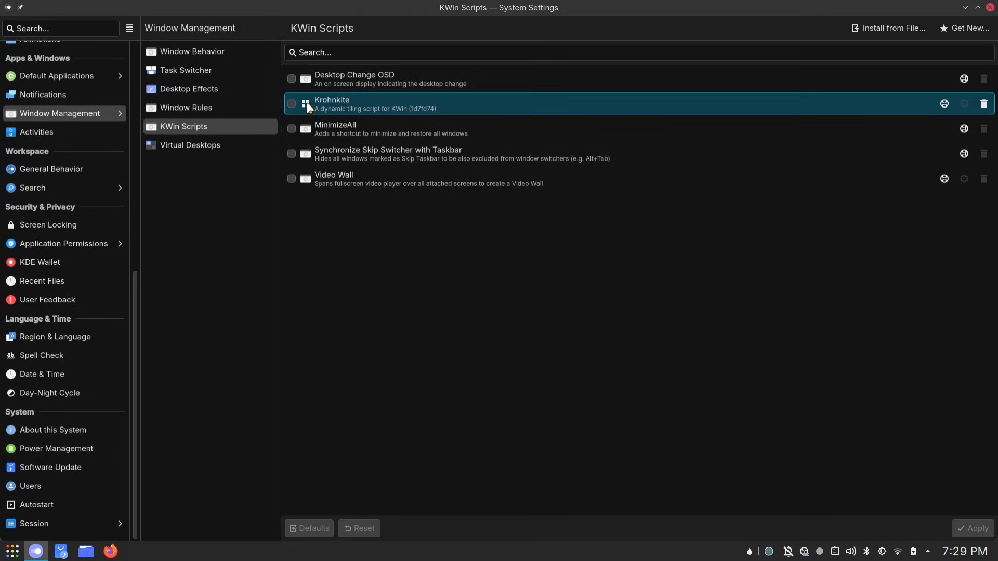
click(292, 104)
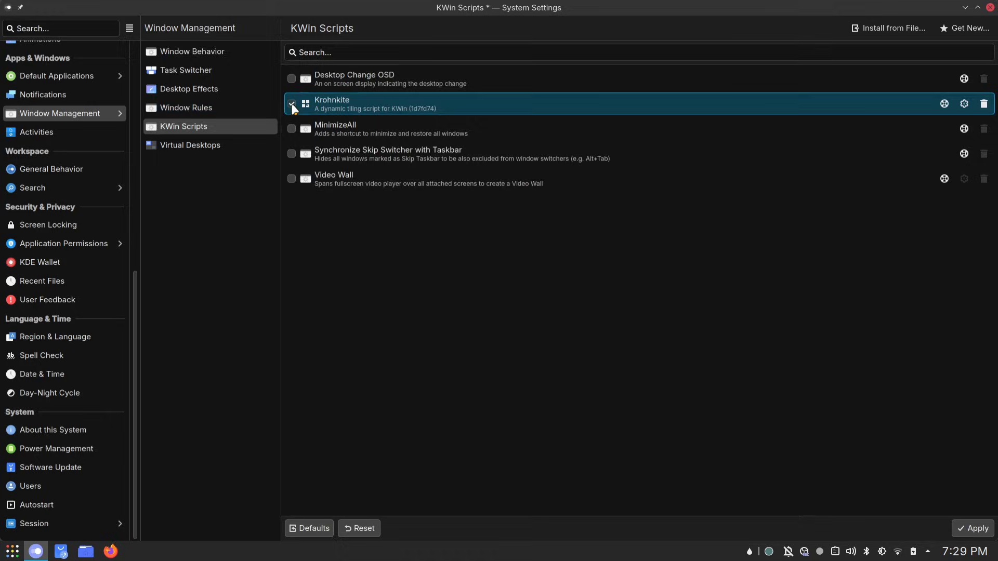
click(972, 528)
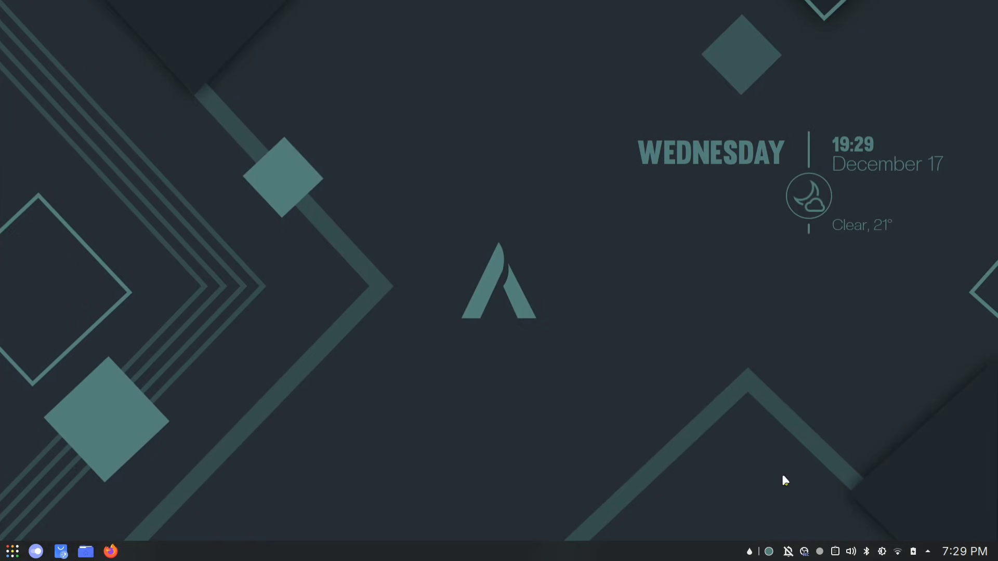
Launch Dolphin, Discover and Konsole so Krohnkite tiles them side by side.
click(86, 552)
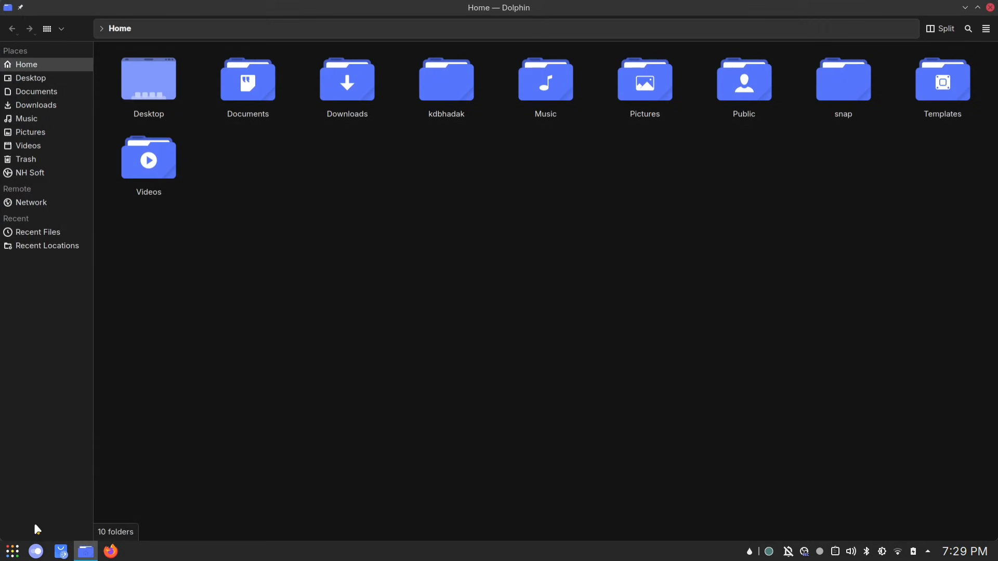
click(62, 552)
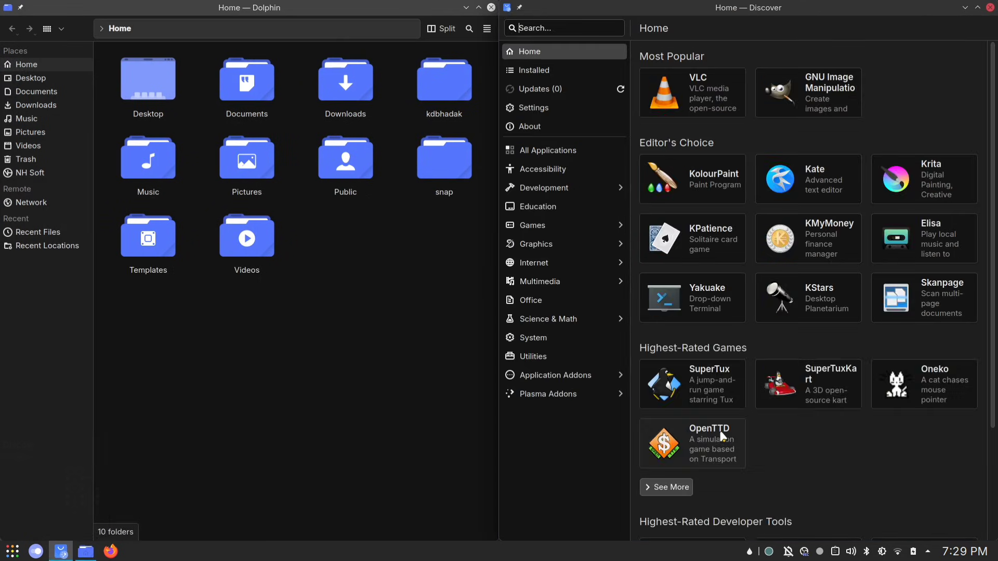
key(ctrl+alt+t)
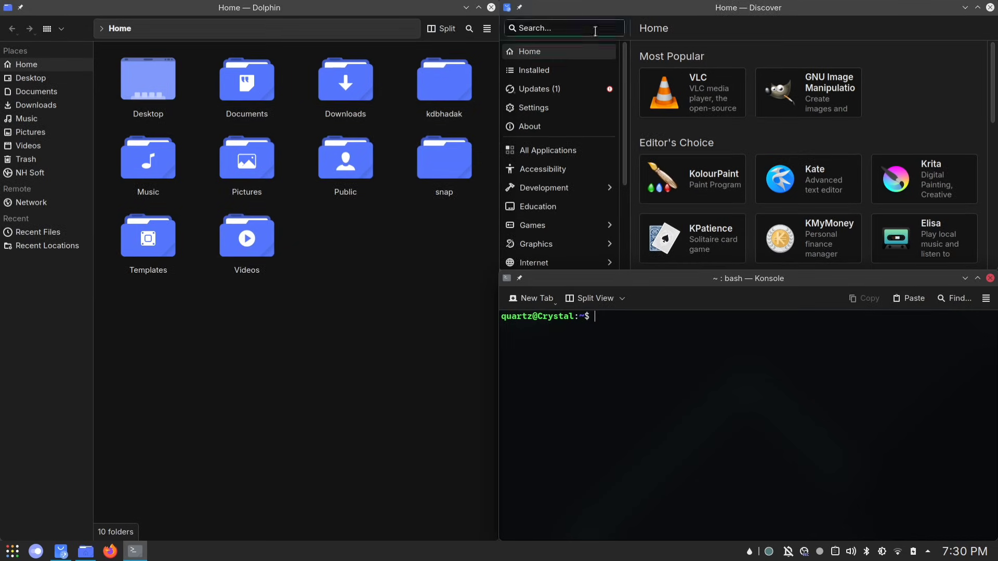
Bring System Settings back and show Krohnkite's Geometry gap settings.
key(super+Left)
key(super+Left)
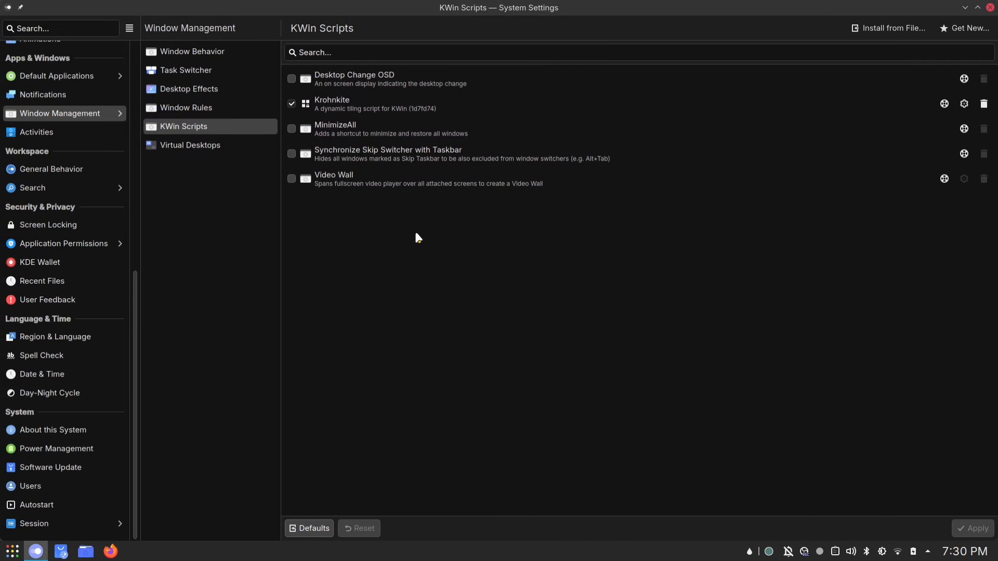
click(965, 104)
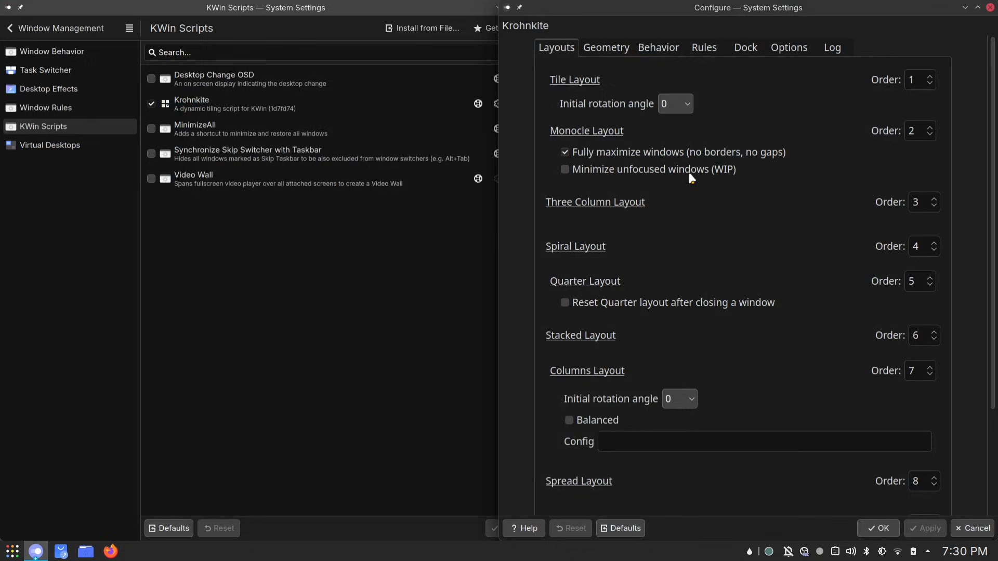
click(617, 52)
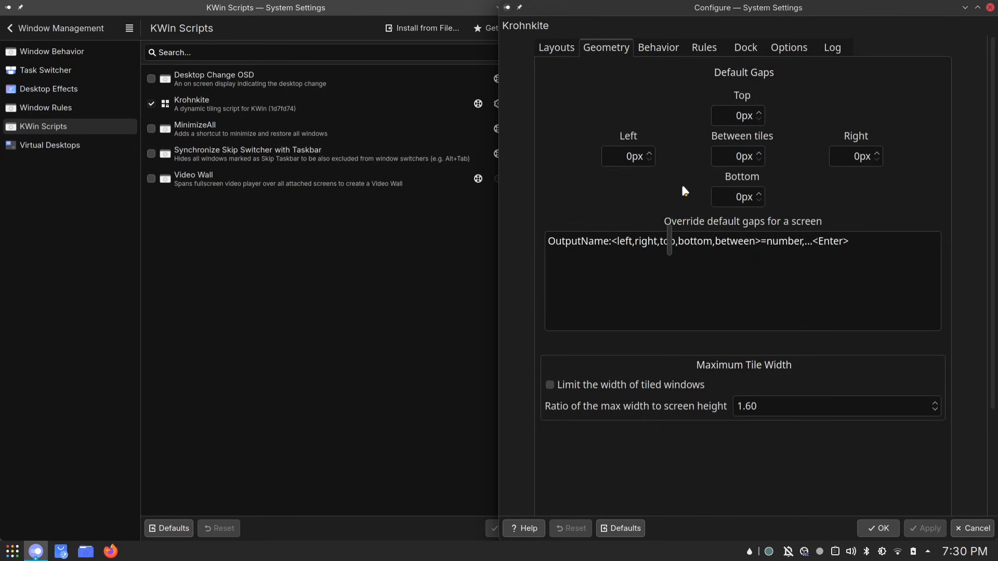
Set the Top, Between tiles, Left, Right and Bottom gaps to 8px and apply.
click(747, 118)
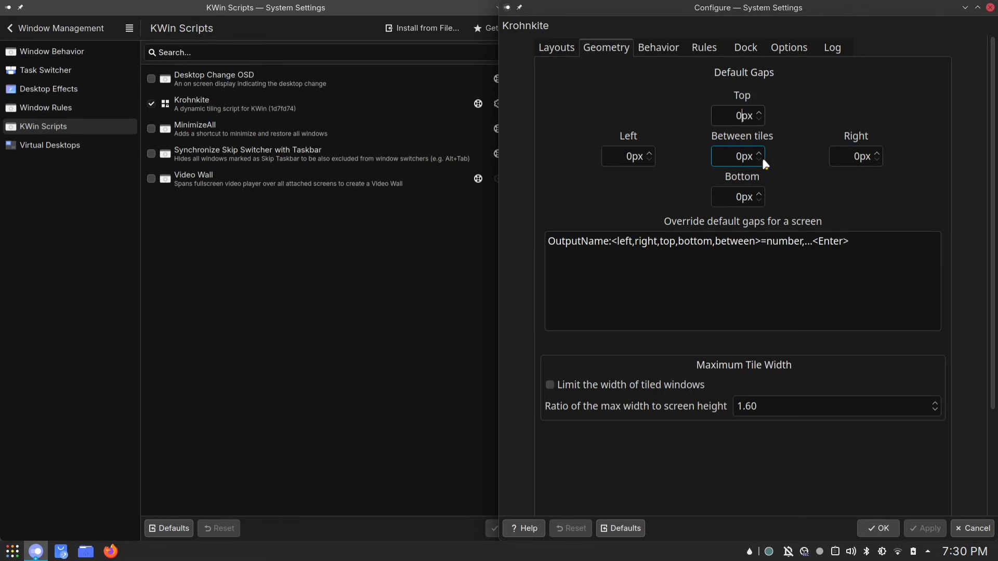
key(BackSpace)
text(8)
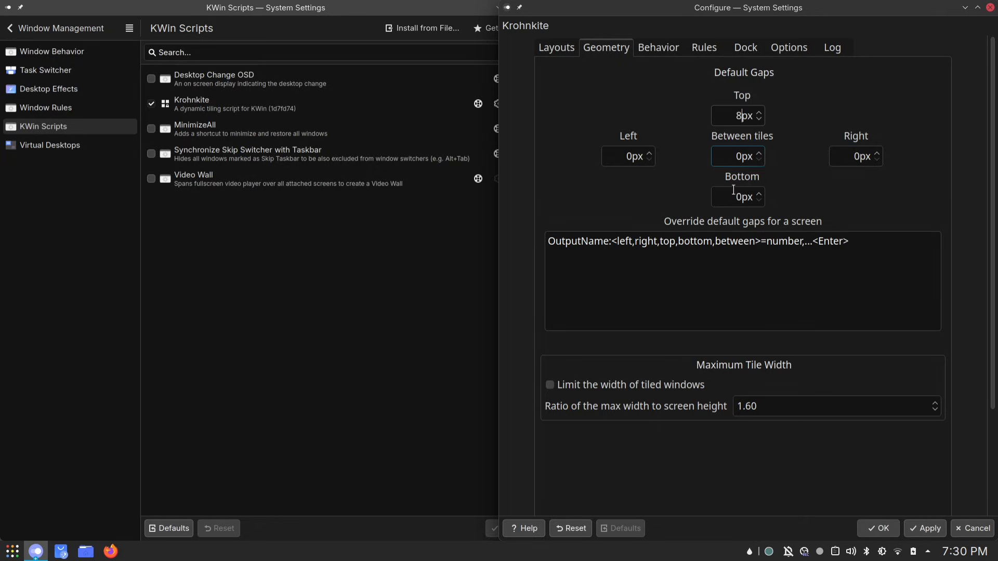
double_click(745, 157)
text(8)
double_click(633, 156)
text(8)
click(834, 154)
text(8)
key(Tab)
text(8)
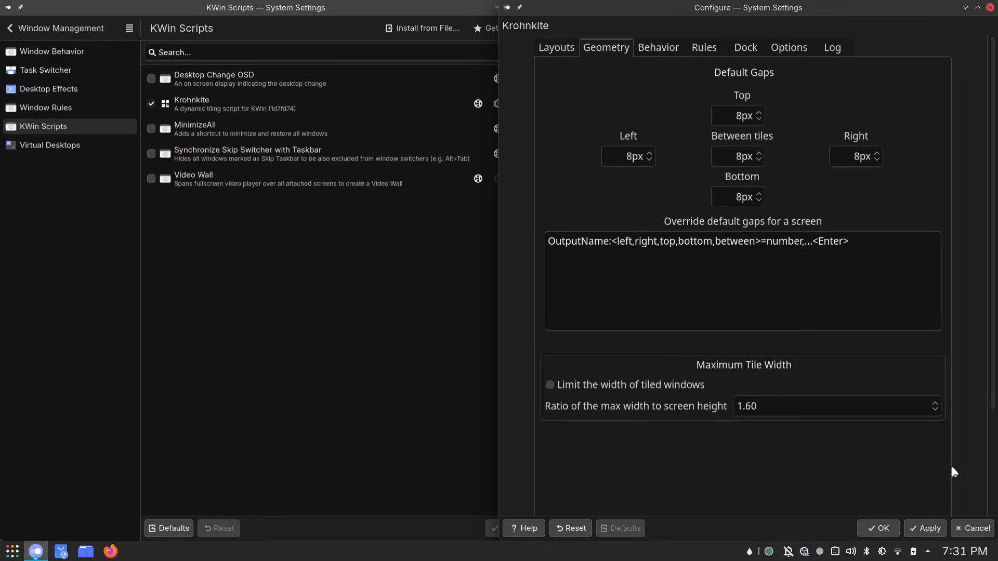
click(924, 528)
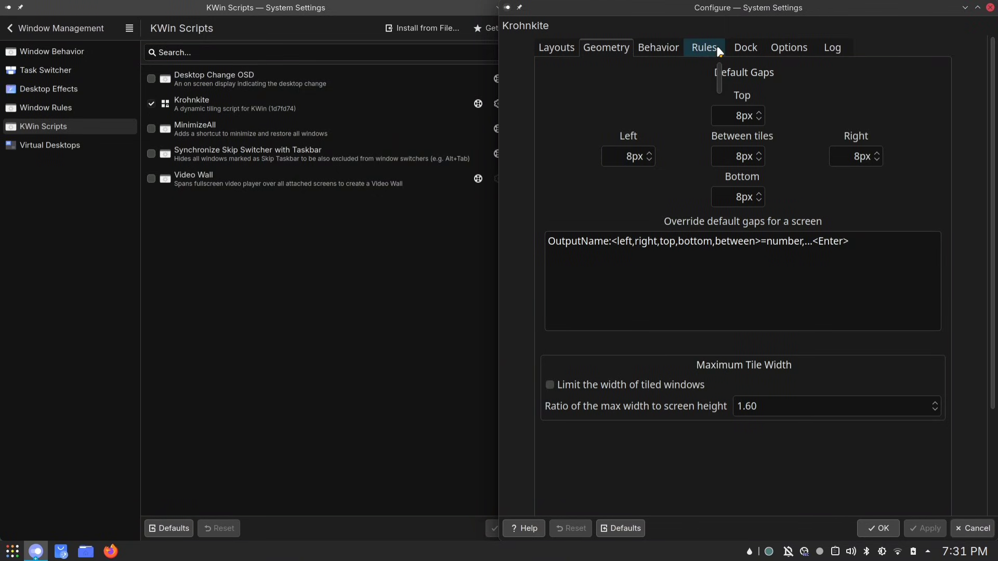
Enable 'Remove borders of tiled windows' in Krohnkite's Options, apply and confirm, then launch Konsole.
click(795, 48)
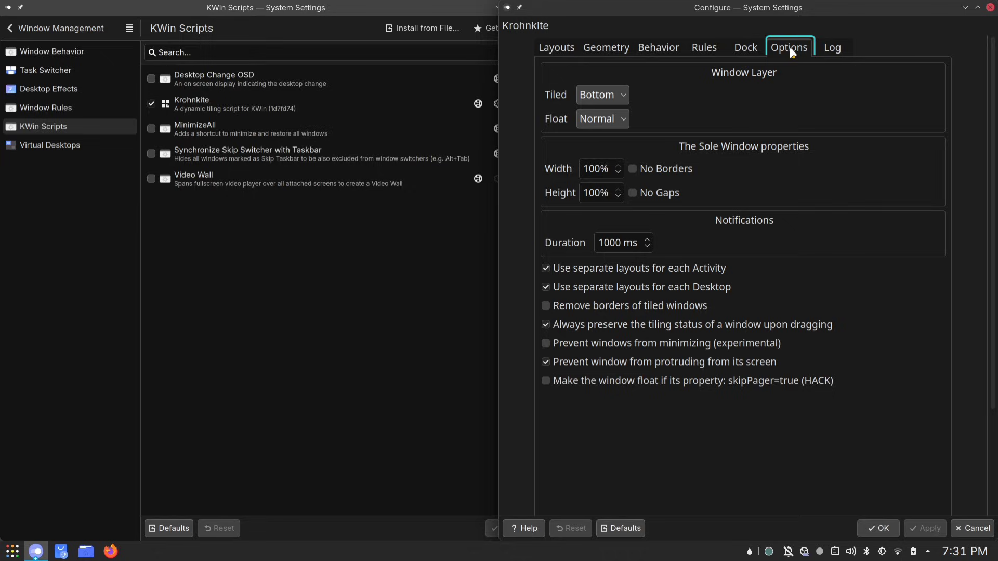
click(546, 305)
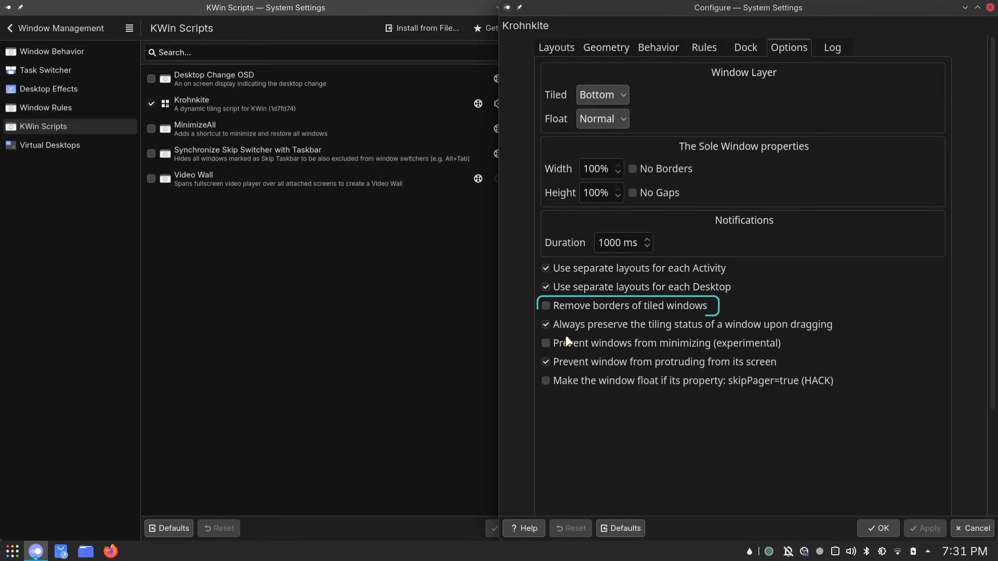
click(546, 306)
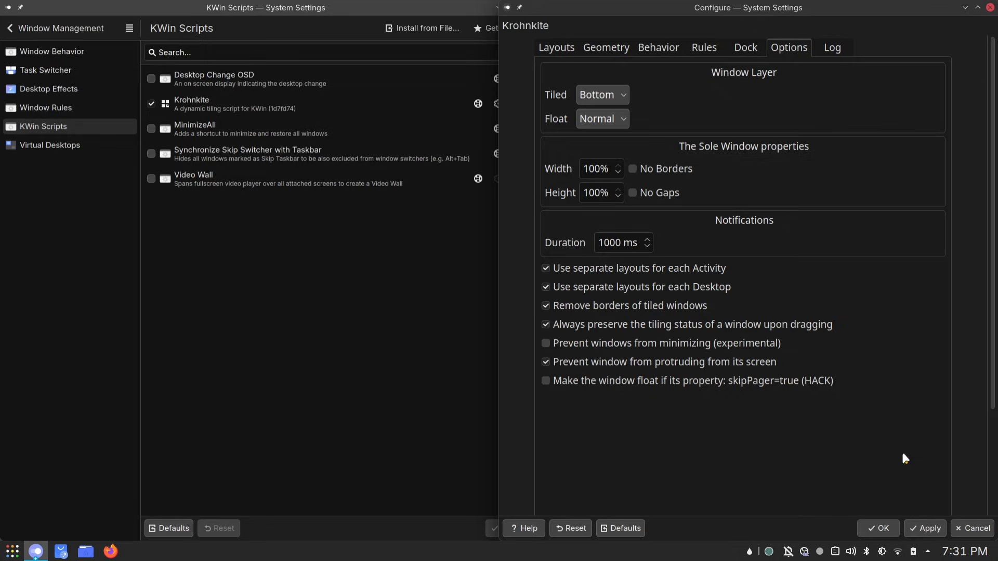
click(925, 529)
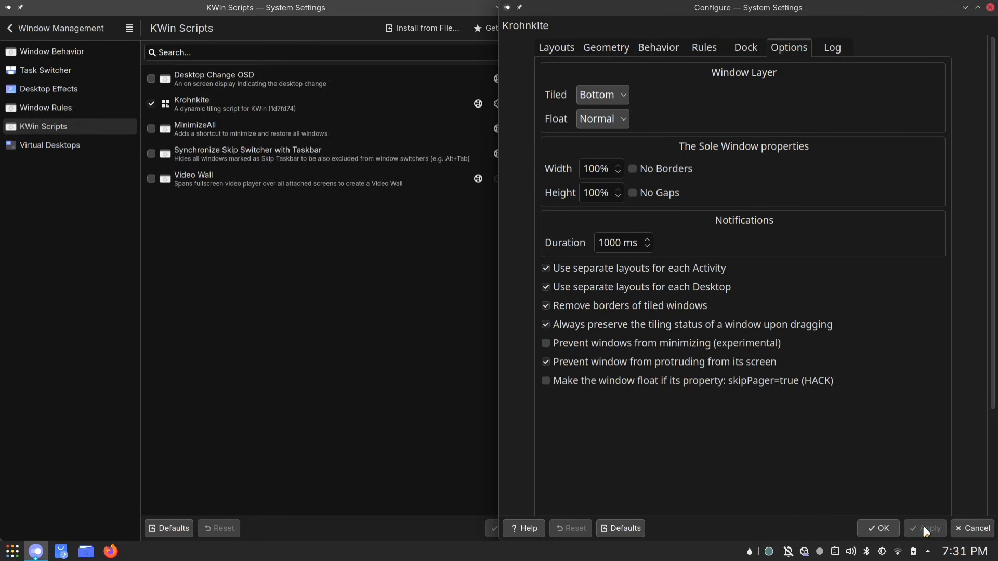
click(881, 528)
key(ctrl+alt+t)
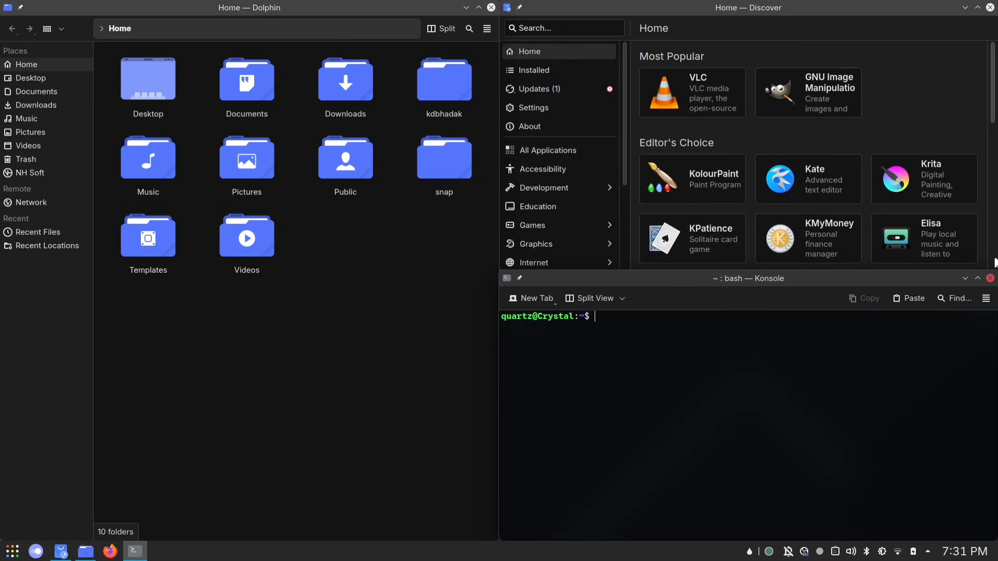
Close and reopen Konsole, then close all the tiled Dolphin, Konsole and Discover windows.
click(990, 278)
key(ctrl+alt+t)
click(492, 7)
click(990, 7)
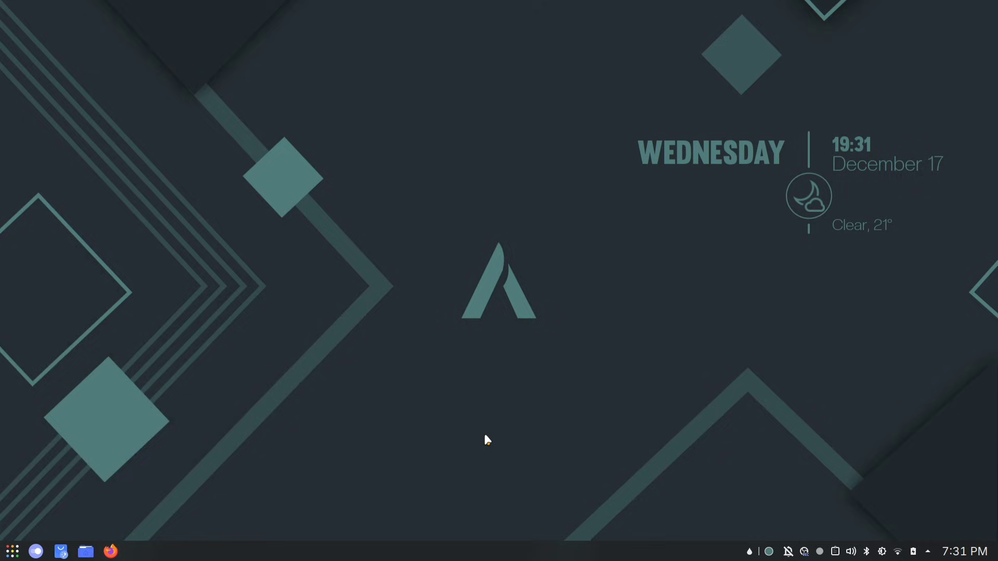
Bring up and cancel the logout screen, then reopen Dolphin at Home filling the screen.
key(ctrl+alt+Delete)
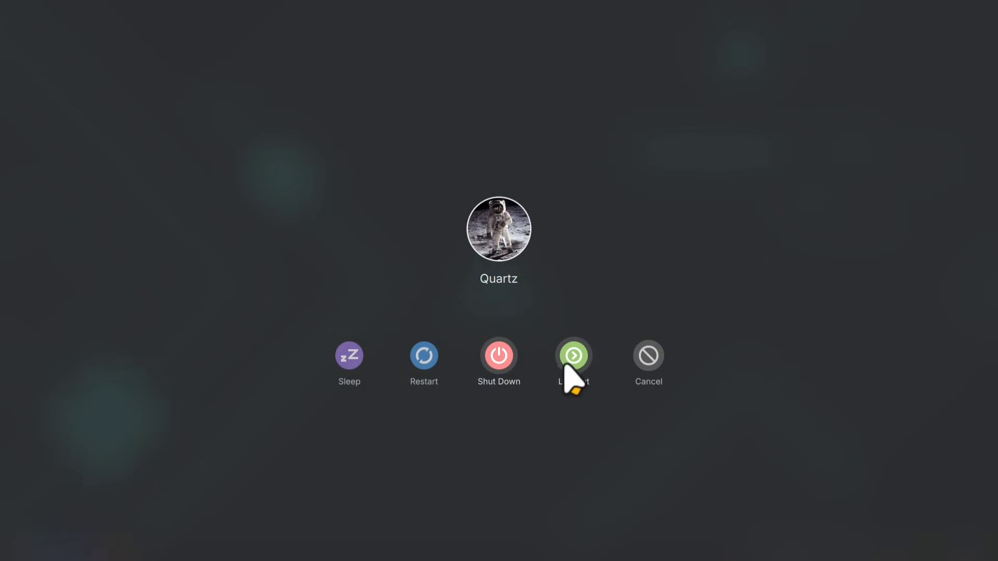
click(576, 402)
click(86, 551)
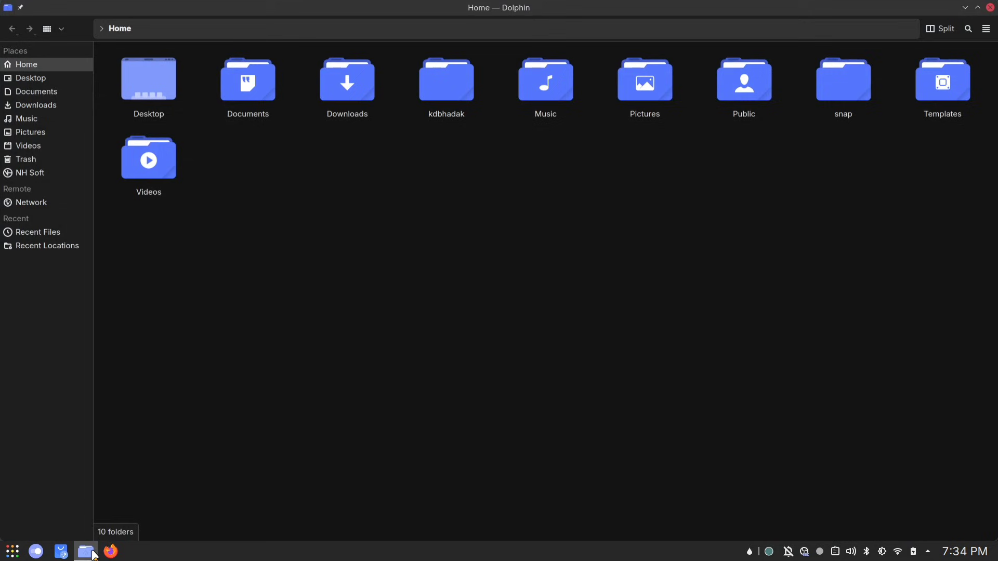
Open Discover and Firefox from the taskbar alongside the file manager.
click(57, 555)
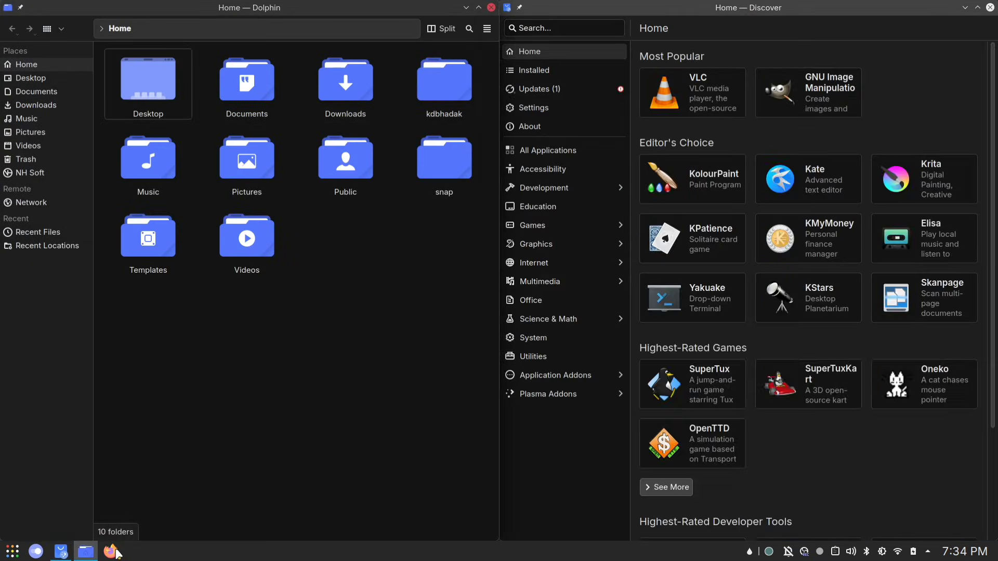
click(111, 552)
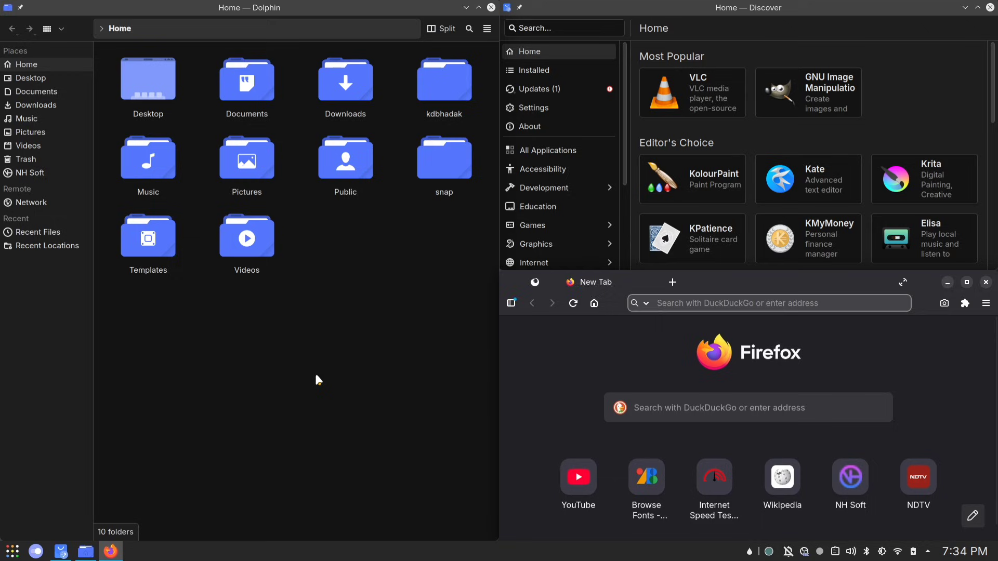
click(555, 358)
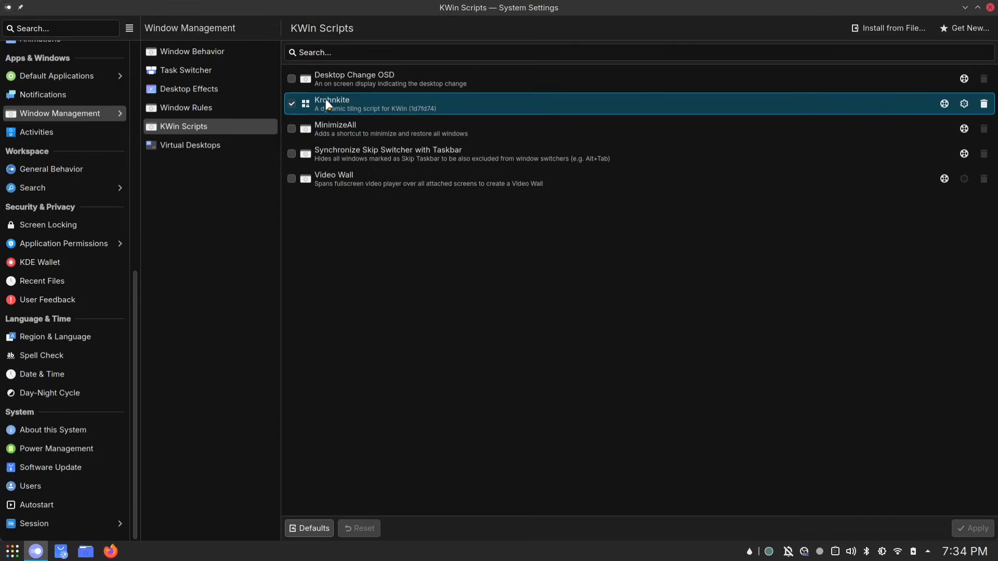
In KWin Scripts uncheck Krohnkite and apply, then re-enable it and apply again.
click(291, 103)
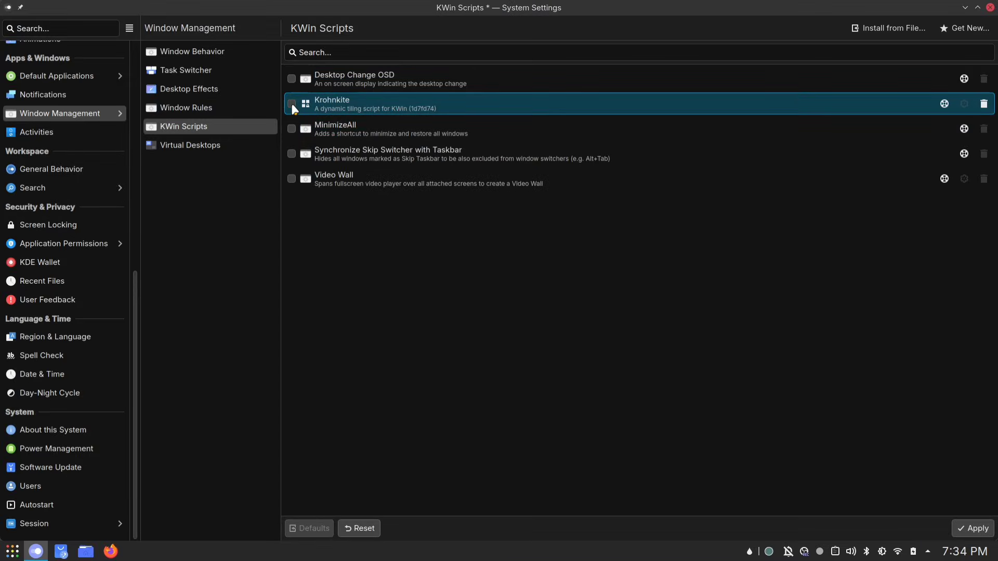
click(973, 528)
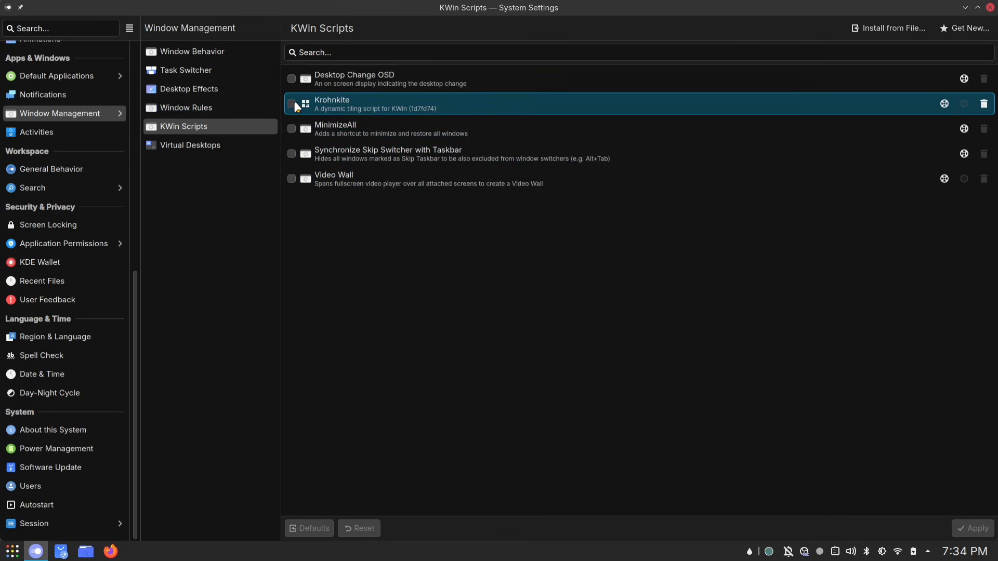
click(293, 103)
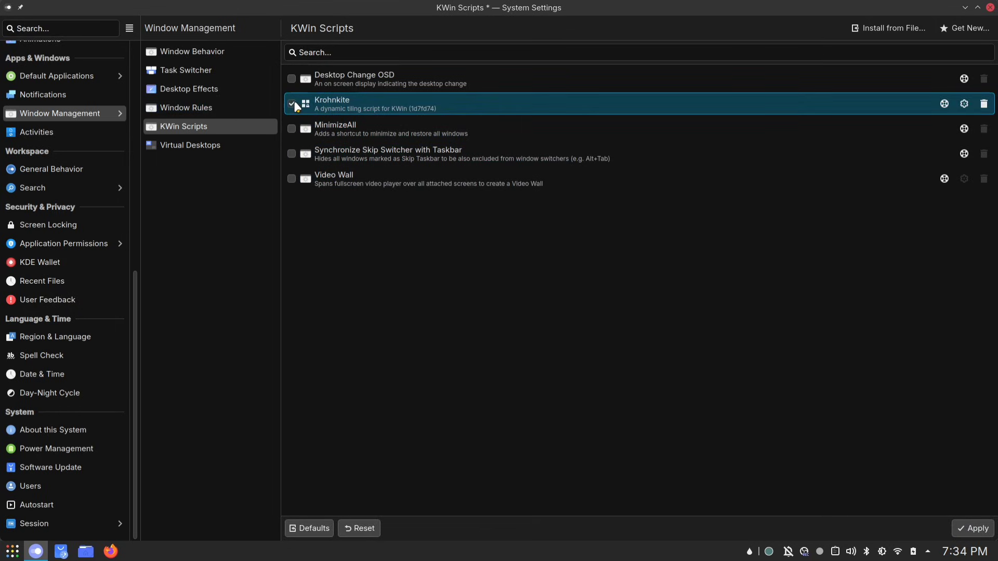
click(973, 528)
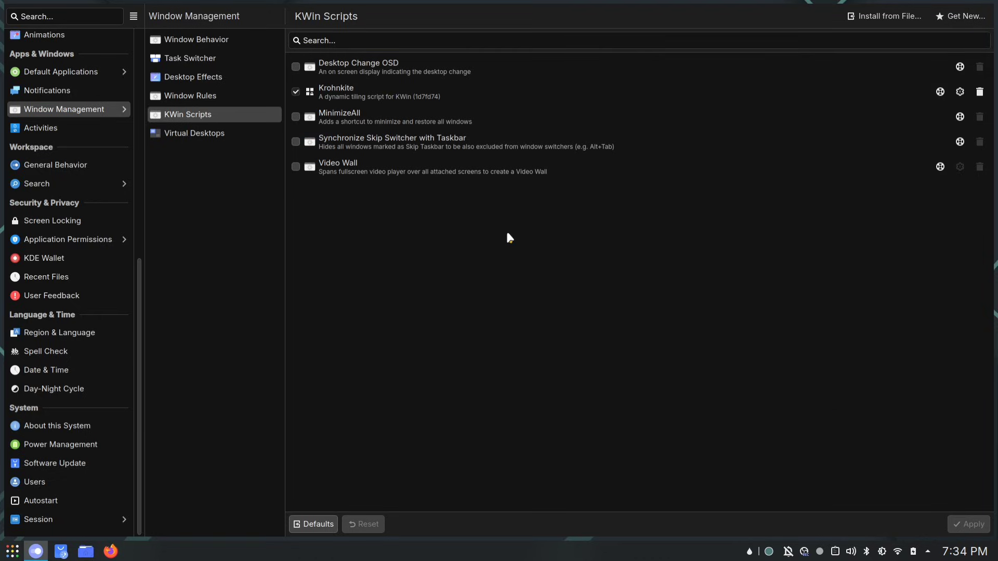
Close System Settings, open Dolphin, Discover and Konsole, and re-tile with Super+Return so the terminal takes the left half.
key(ctrl+q)
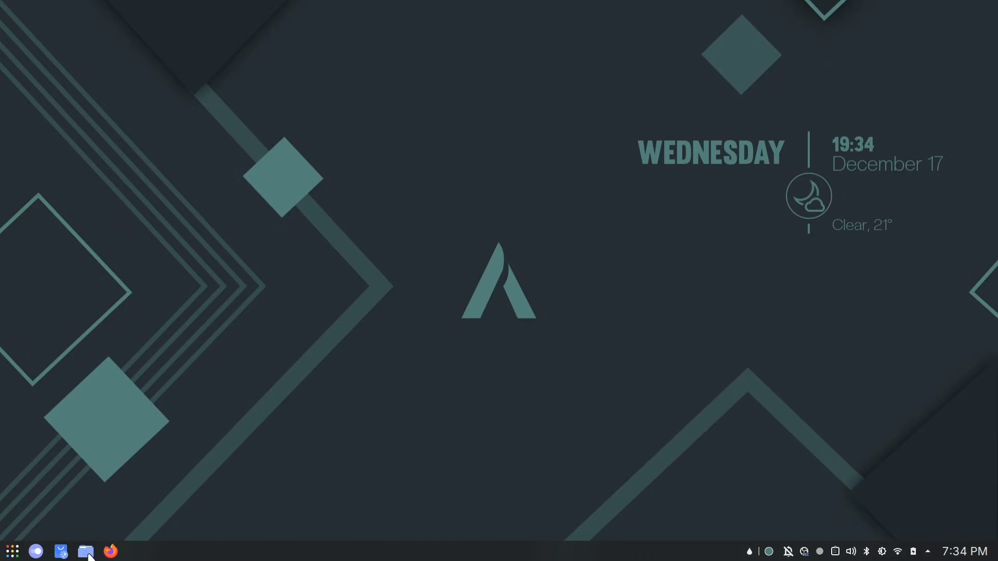
click(86, 551)
click(62, 551)
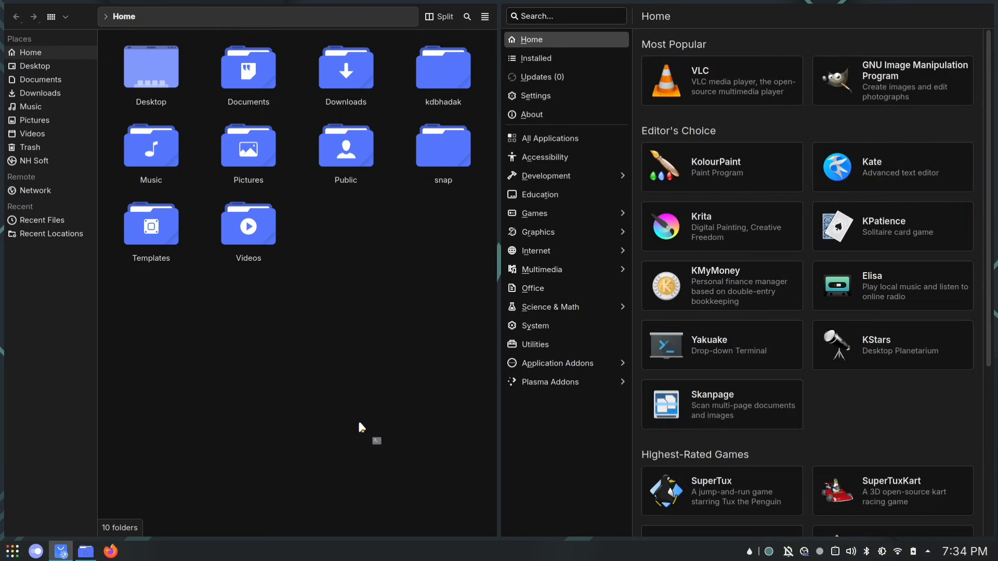
key(ctrl+alt+t)
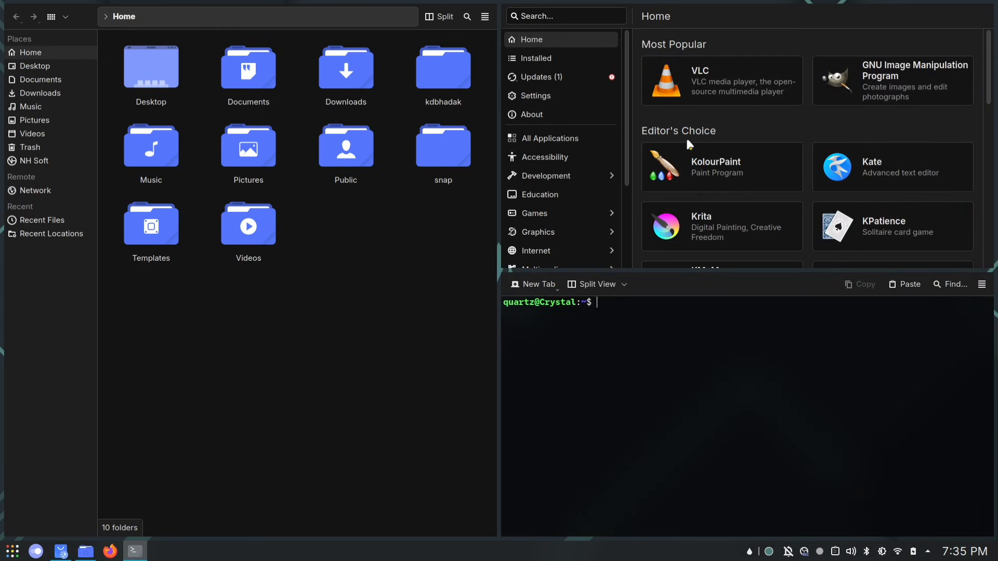
scroll(685, 137, down, 5)
scroll(685, 137, down, 3)
key(super+Return)
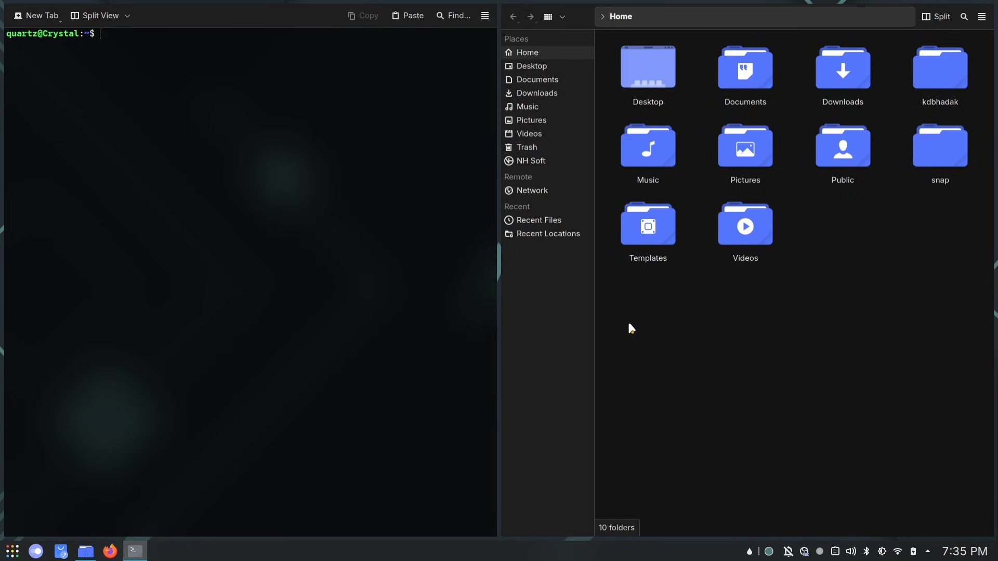
Show Keyboard > Shortcuts > Window Management, briefly checking the other virtual desktop.
click(66, 95)
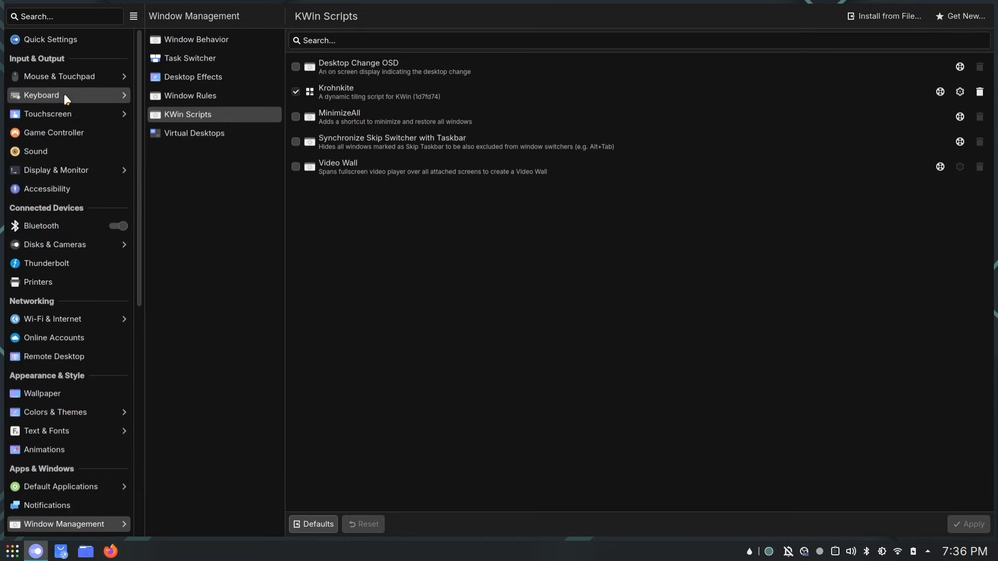
click(187, 76)
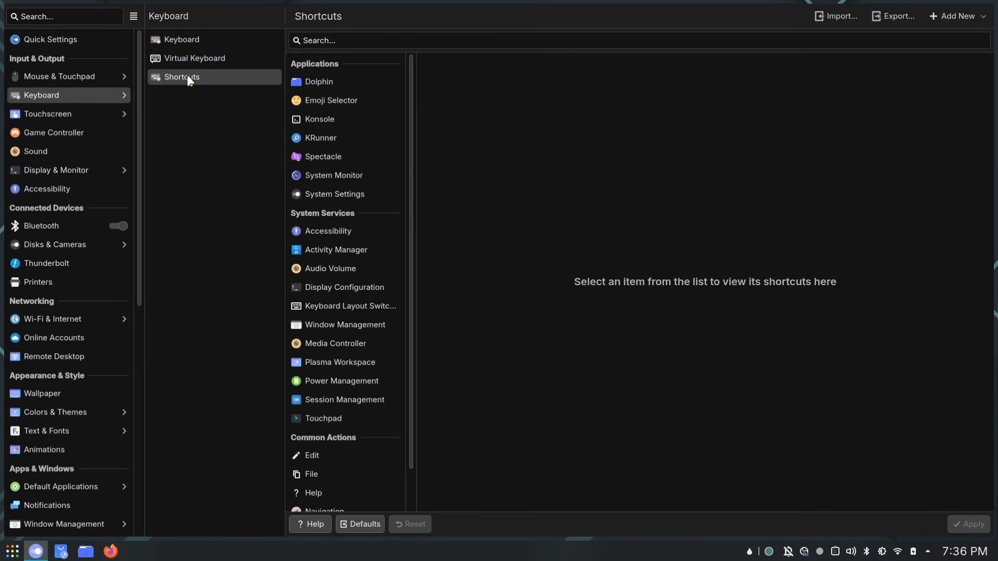
mouse_move(346, 324)
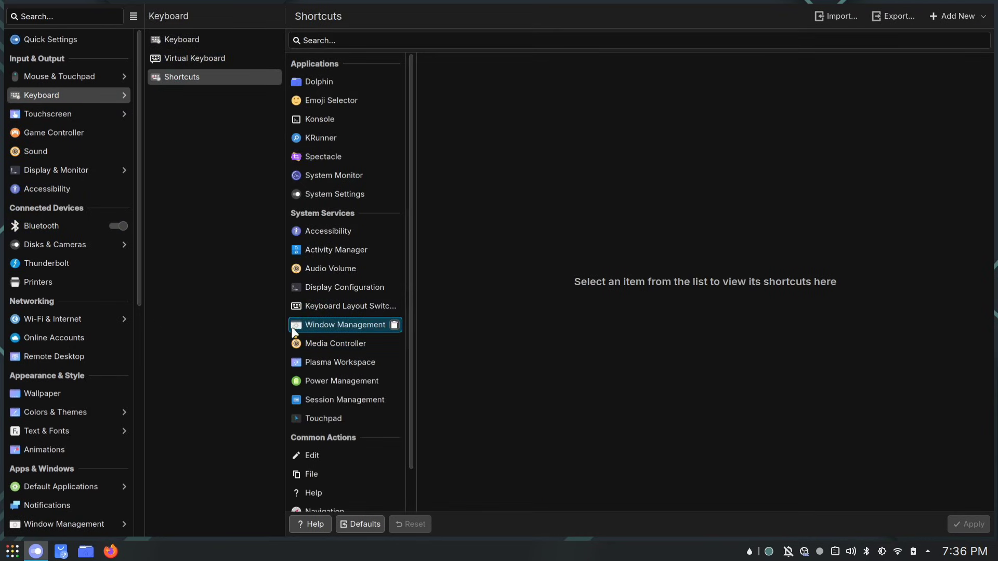
click(354, 327)
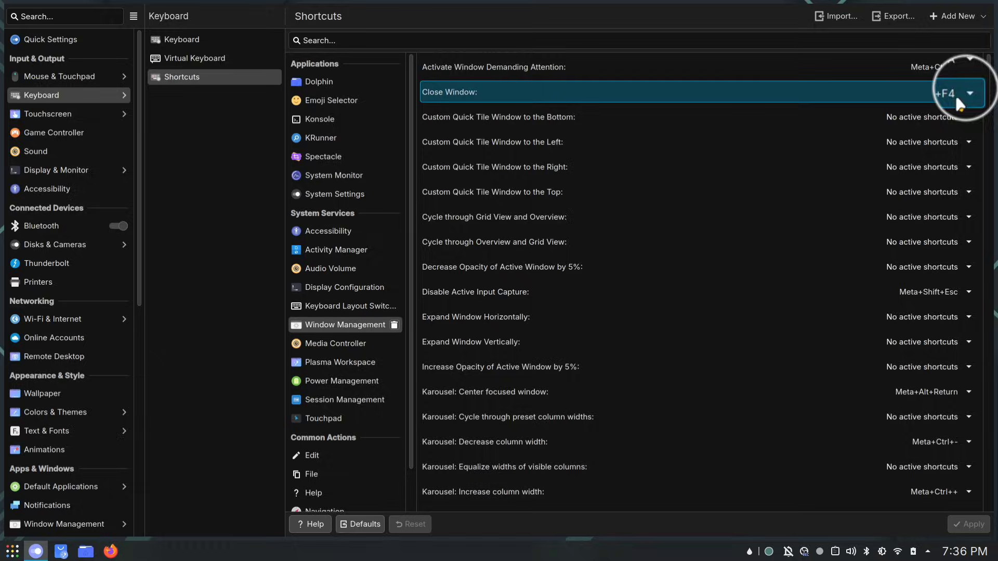
key(ctrl+super+Right)
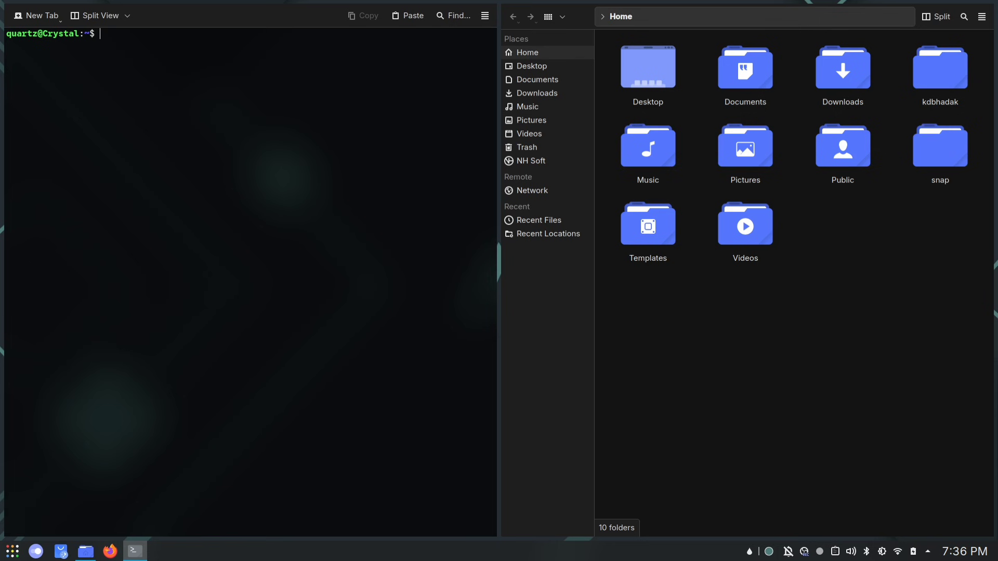
key(ctrl+super+Left)
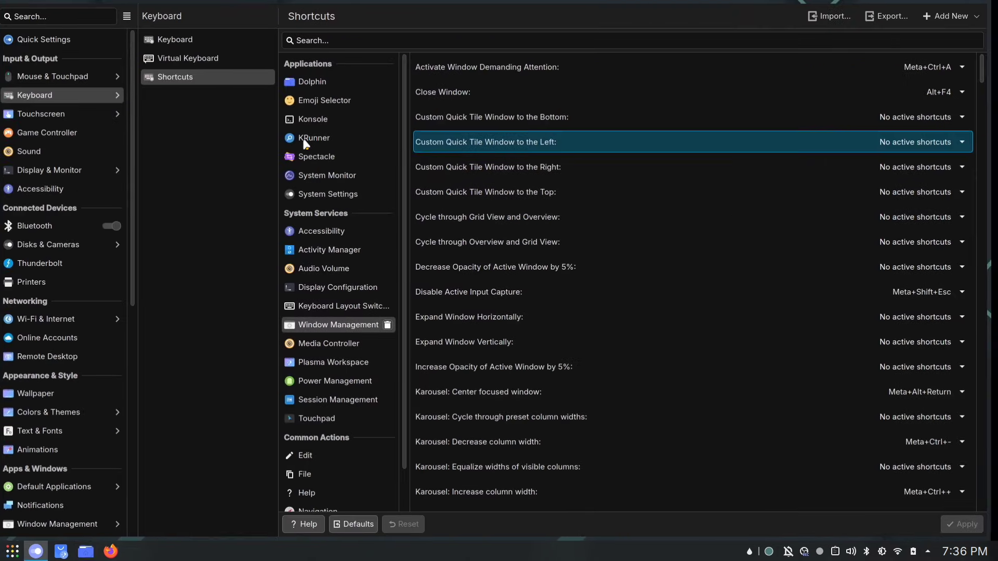
scroll(591, 286, down, 2)
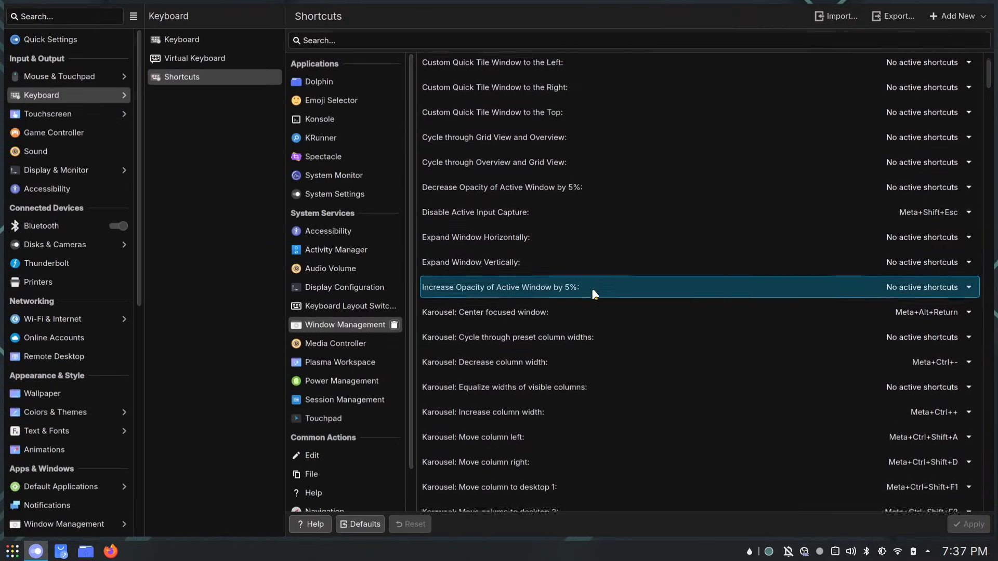
scroll(591, 287, down, 1)
scroll(591, 287, down, 2)
scroll(591, 287, down, 1)
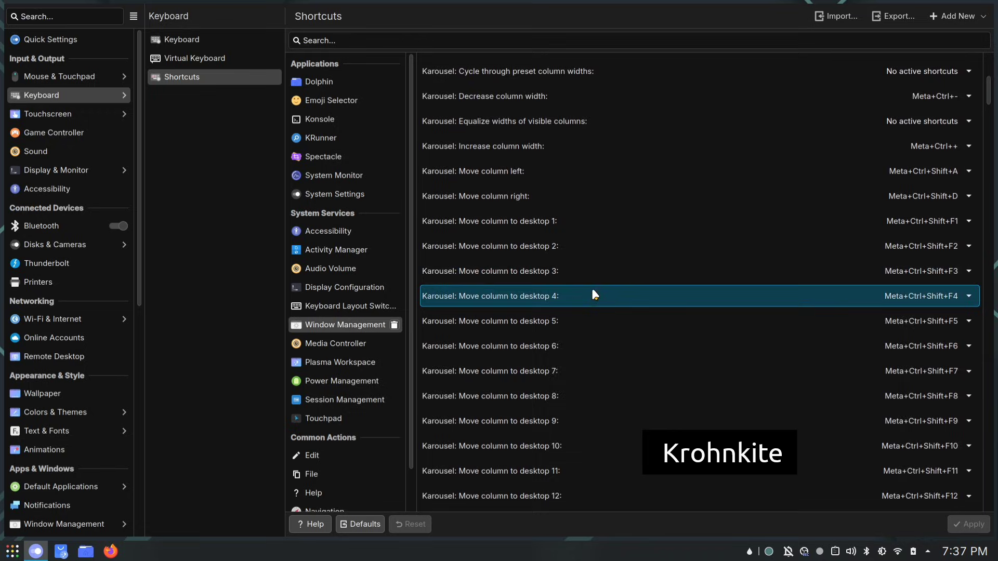
scroll(591, 295, down, 5)
scroll(591, 295, down, 3)
scroll(592, 293, down, 1)
scroll(591, 294, down, 10)
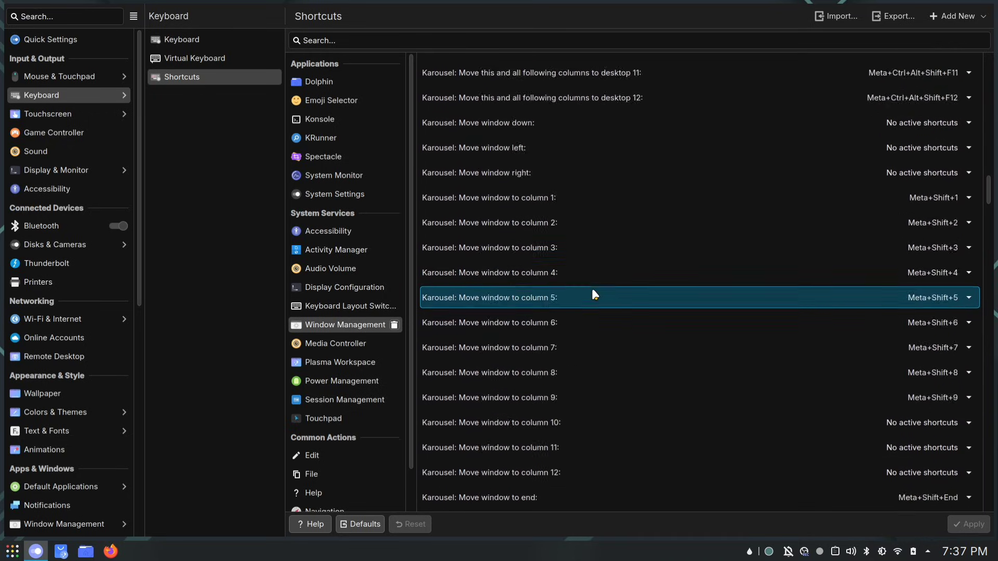
scroll(593, 295, down, 5)
scroll(593, 294, down, 2)
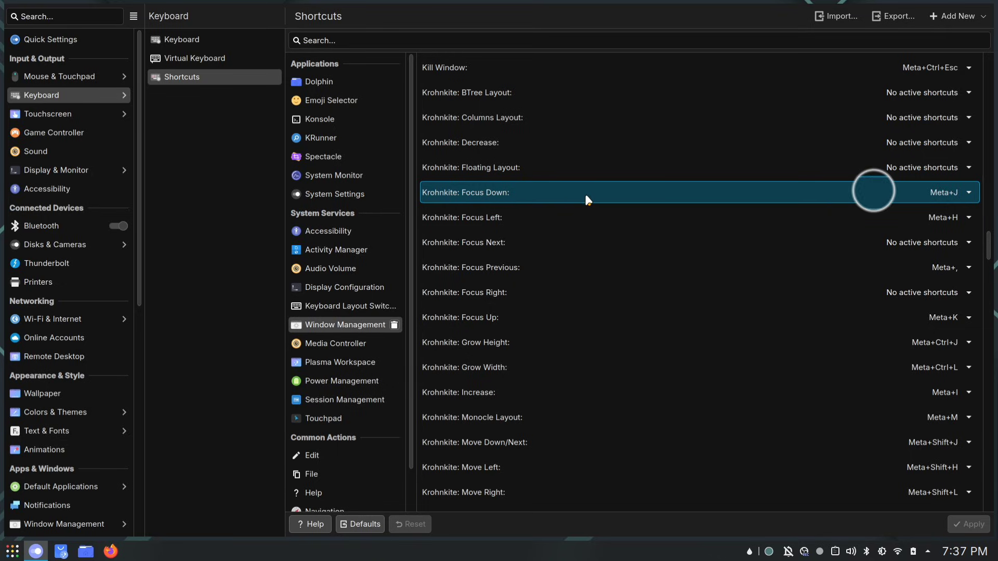
Select the Krohnkite Focus Left and Focus Down shortcuts, then switch to the file manager desktop with Super+J.
click(587, 213)
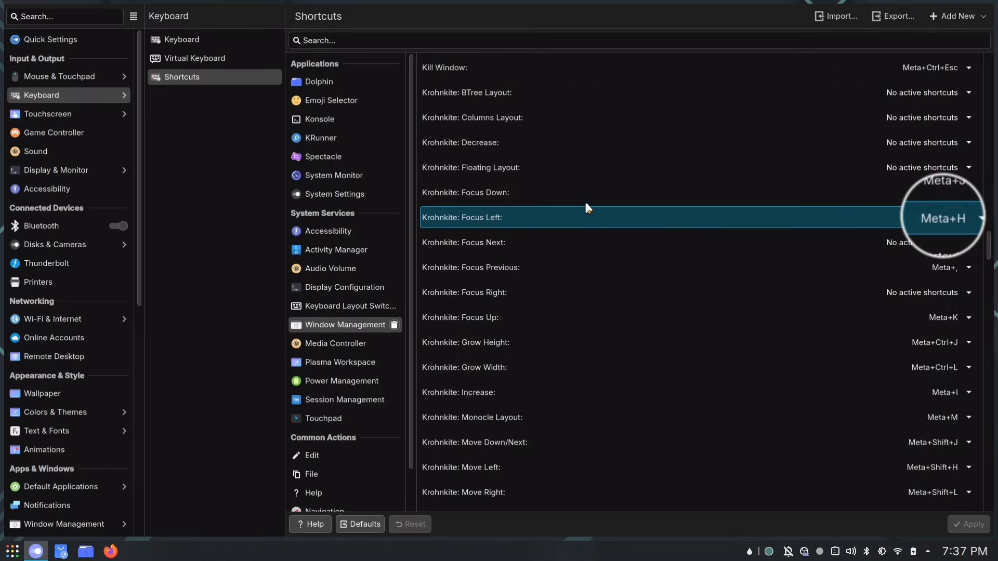
click(554, 197)
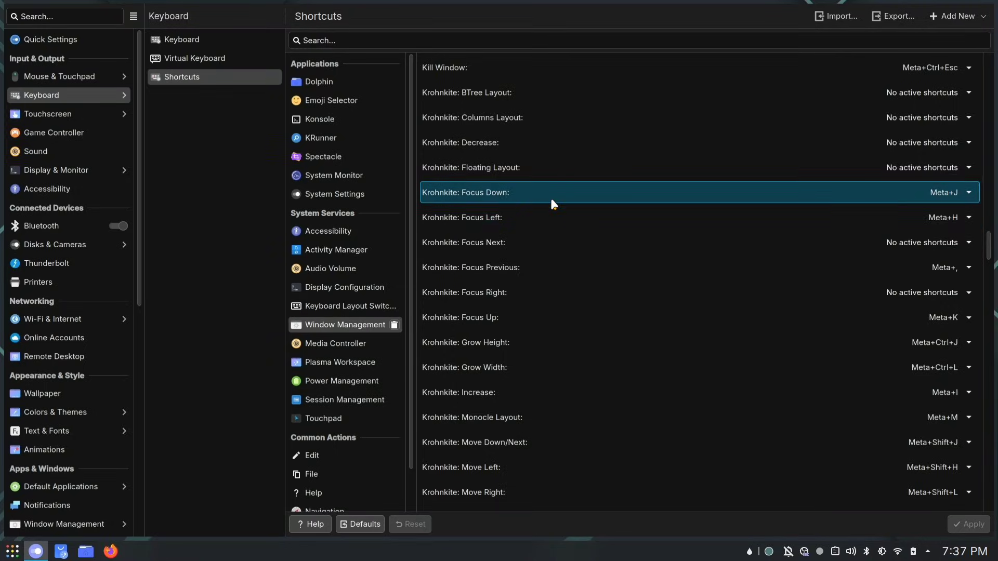
key(super+j)
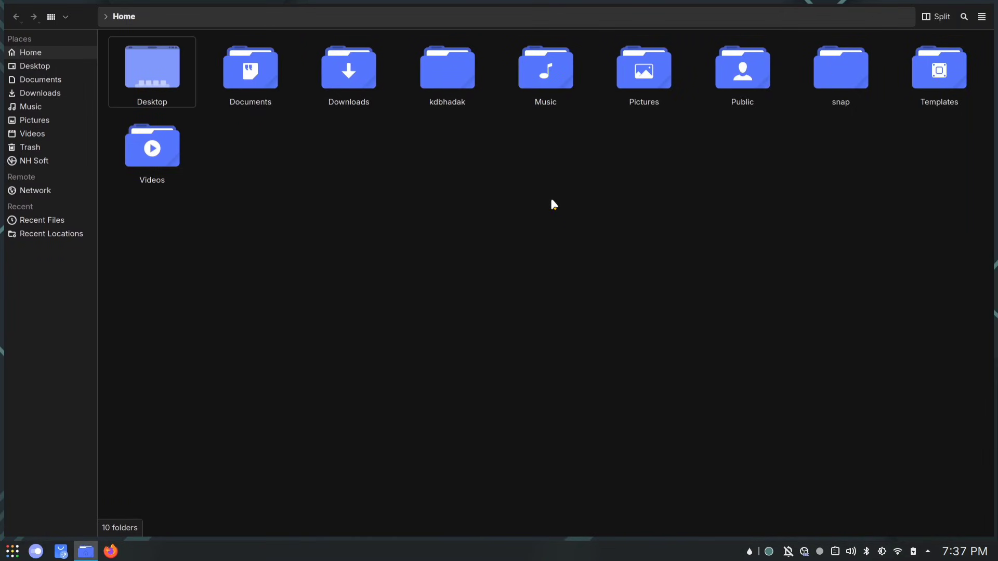
Tile a terminal and Firefox beside the file manager, then switch to the desktop showing Krohnkite shortcuts.
key(ctrl+alt+t)
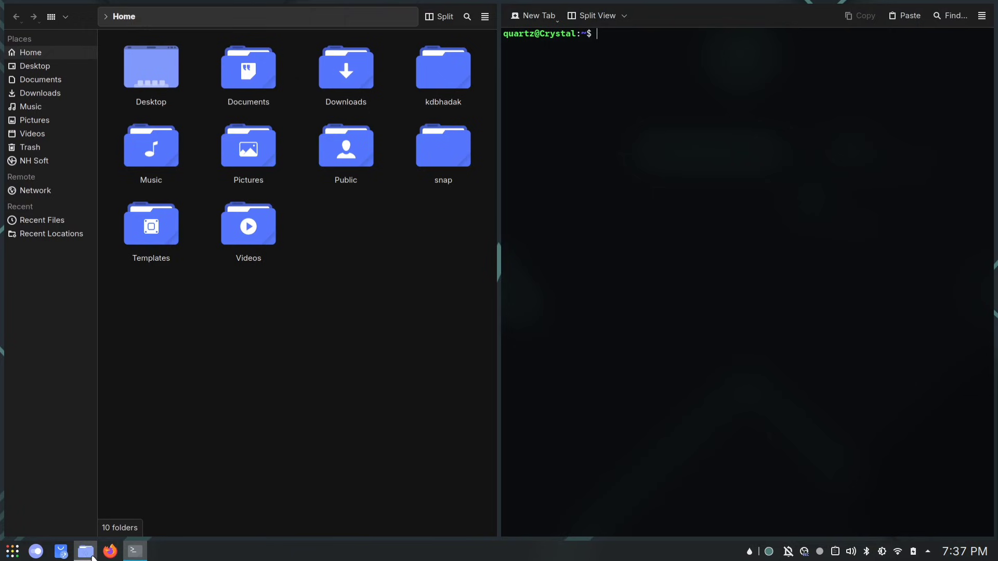
click(110, 551)
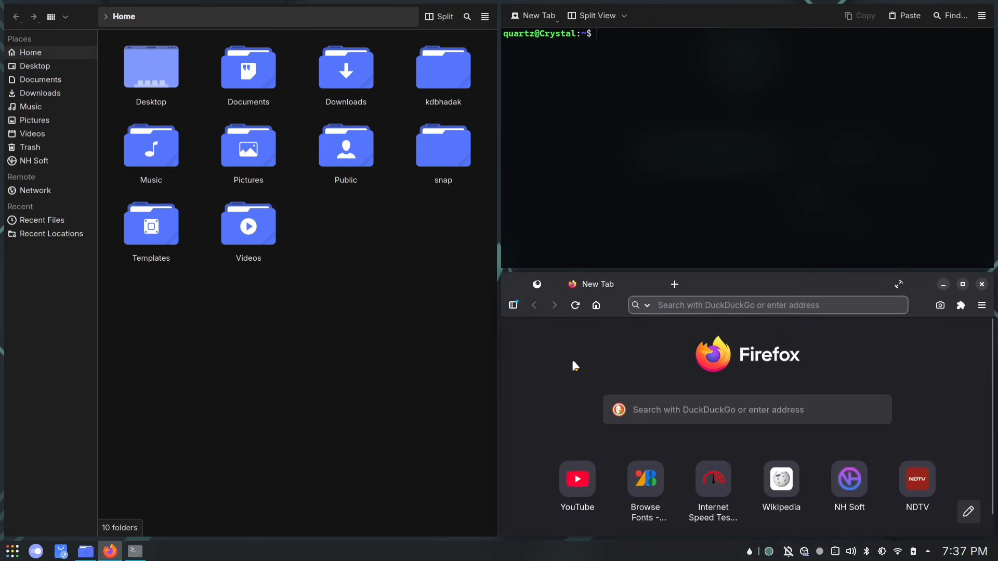
click(626, 169)
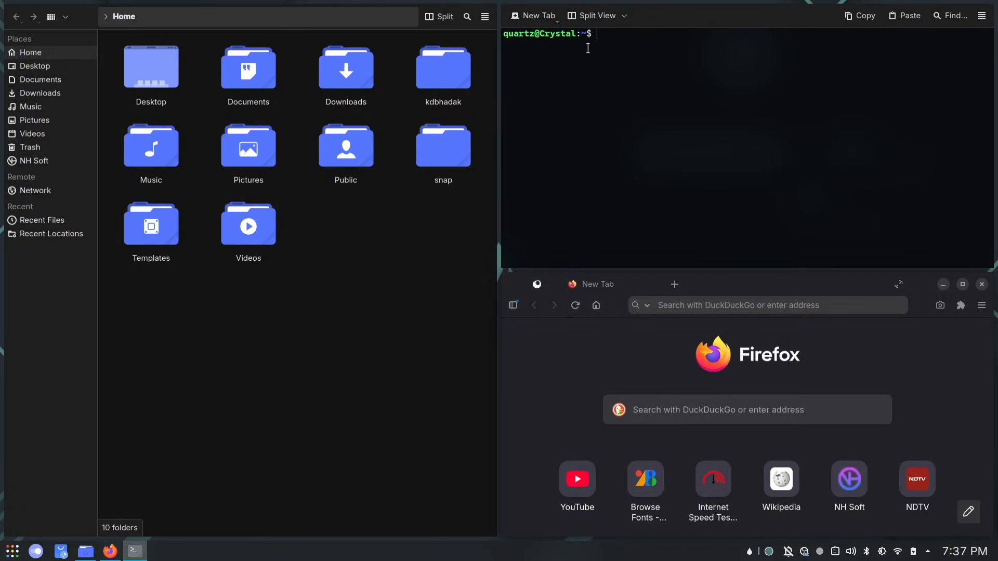
text(hdfjgfh)
key(super+h)
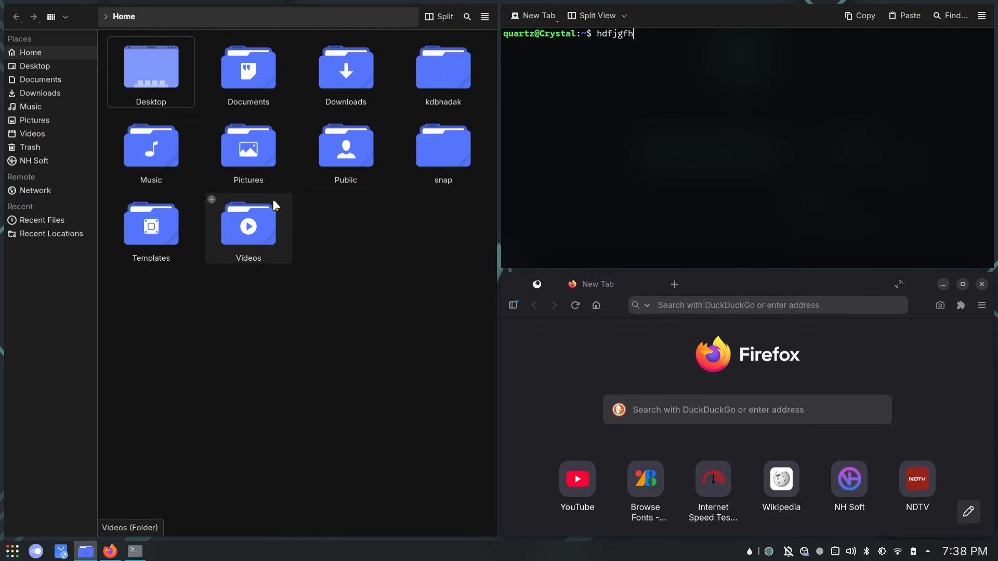
key(ctrl+super+Left)
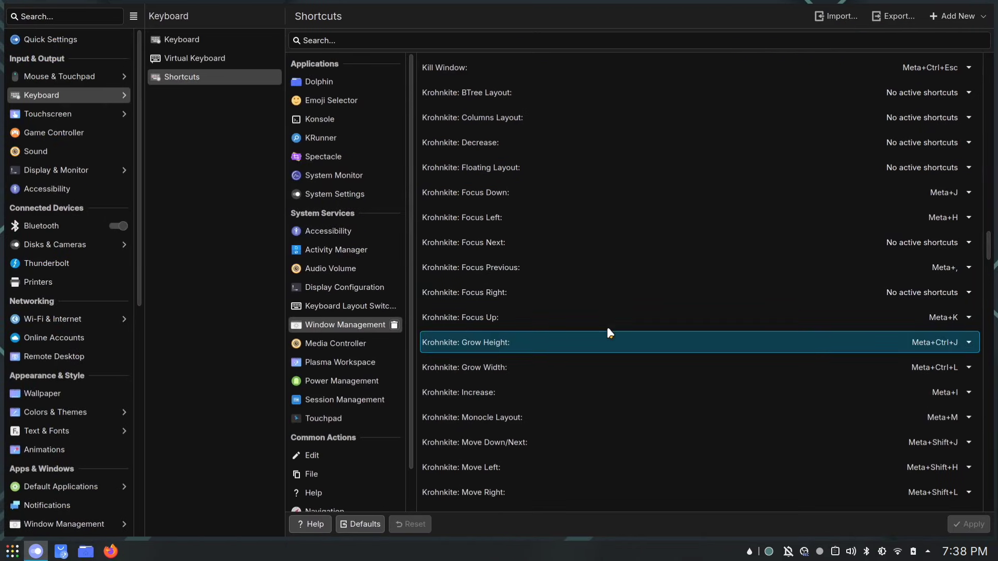
scroll(609, 333, down, 5)
scroll(609, 333, down, 5)
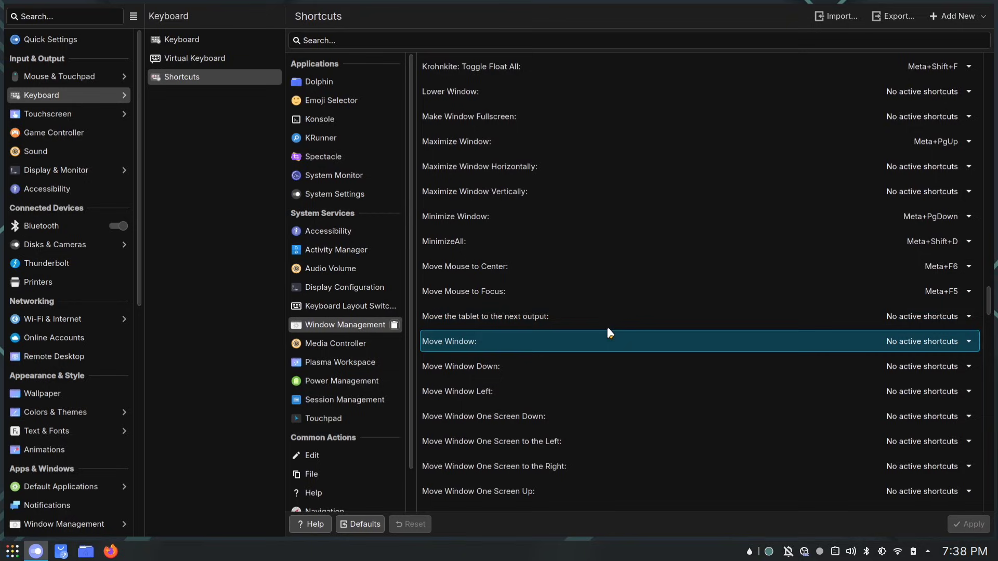
scroll(607, 328, up, 1)
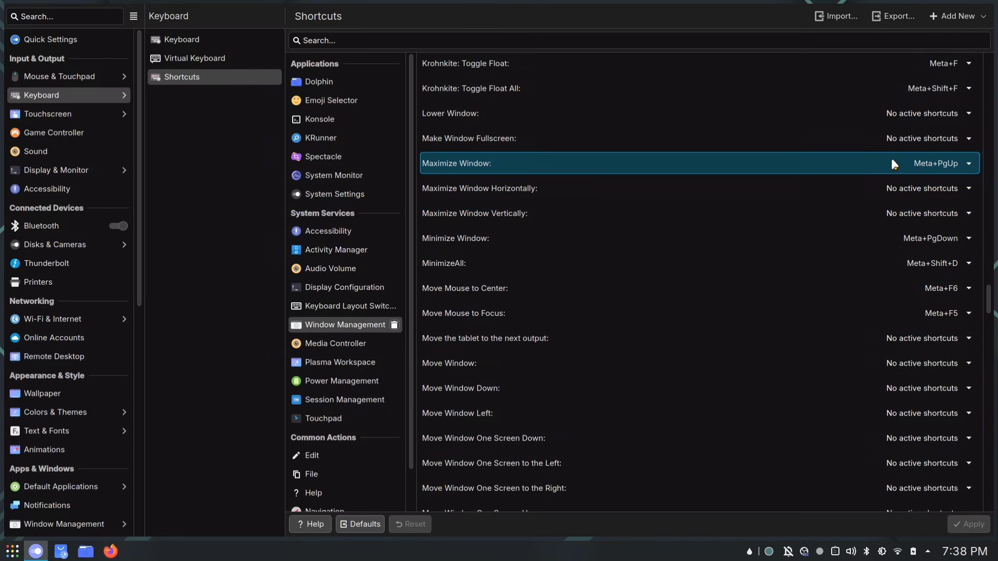
Return to the tiled desktop and make Firefox the active window.
key(ctrl+super+Right)
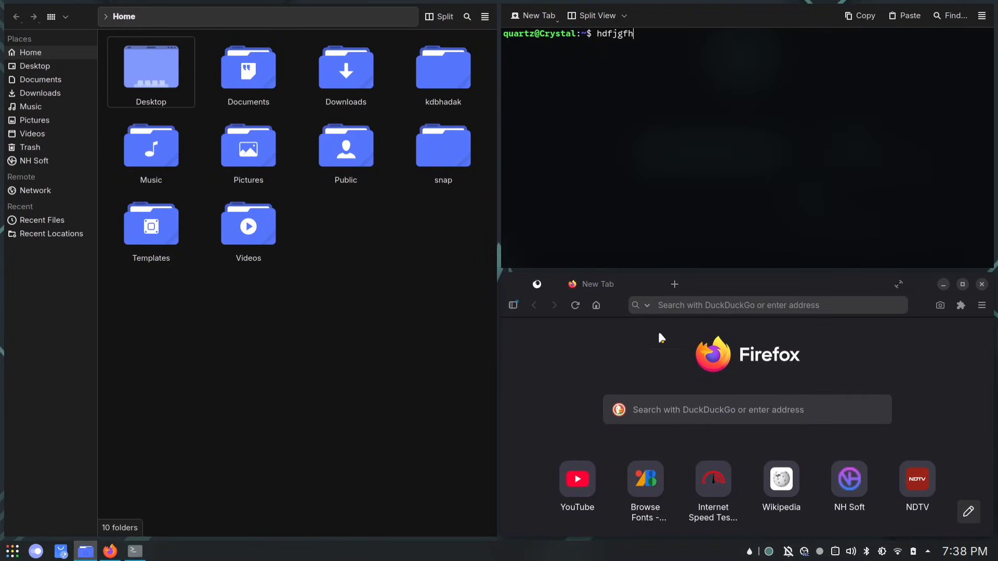
click(565, 358)
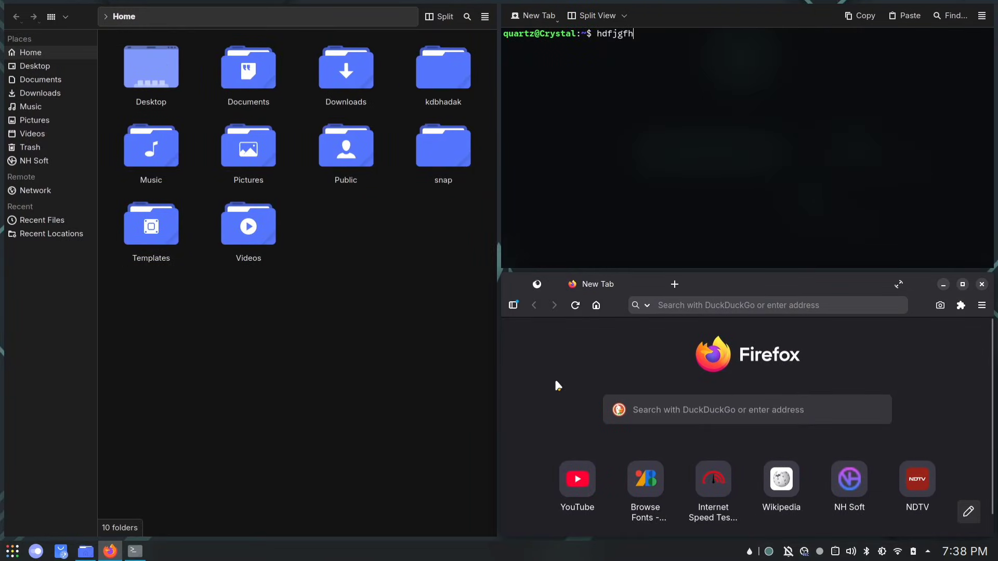
Maximize and restore Firefox, then the file manager, with Meta+PgUp and Meta+PgDn.
key(super+Page_Up)
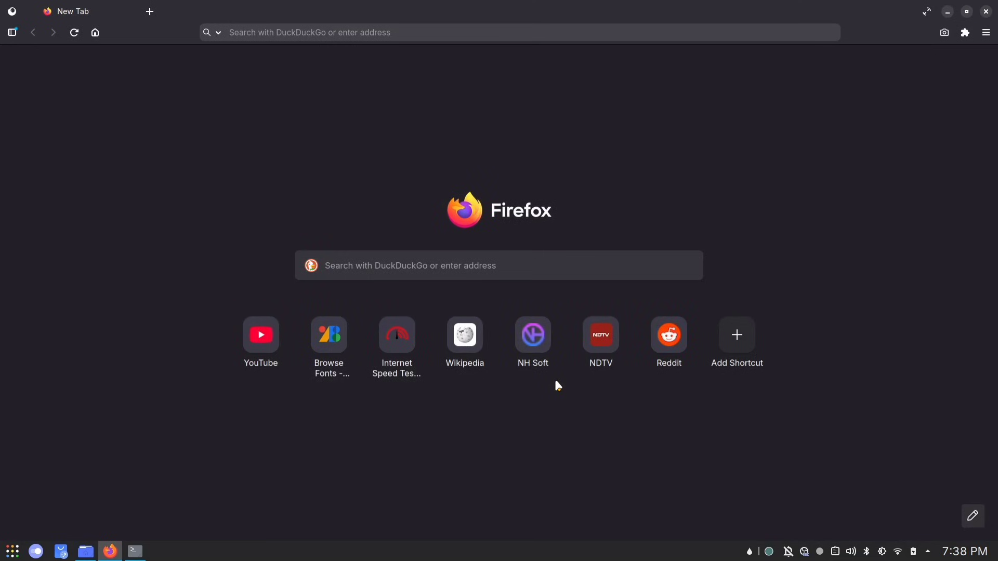
key(super+Page_Down)
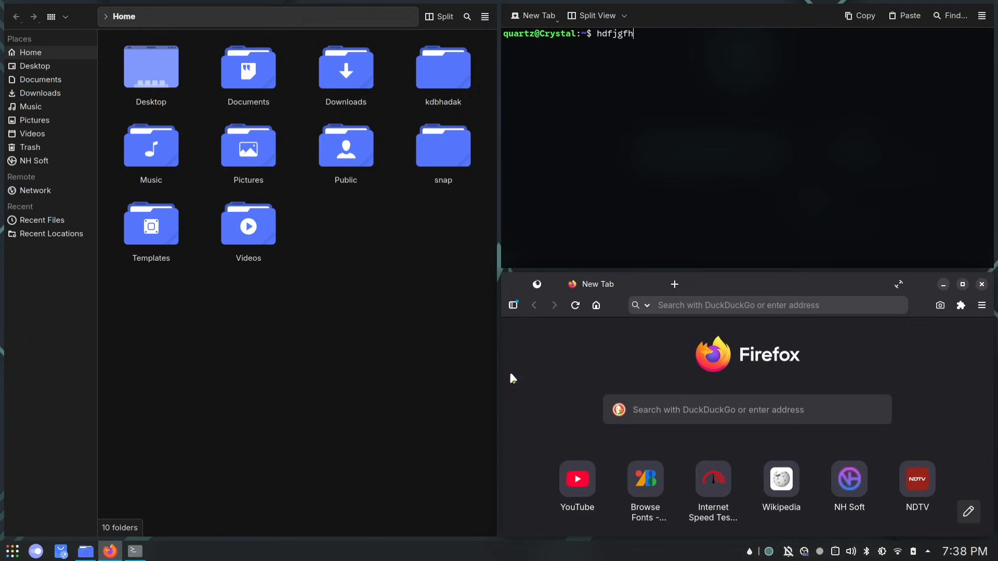
click(420, 260)
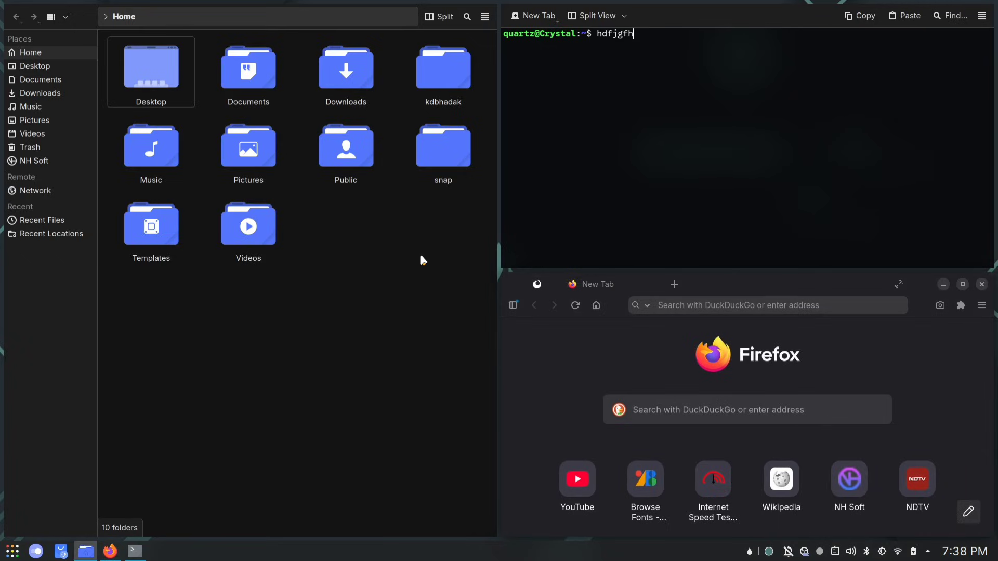
key(super+Page_Up)
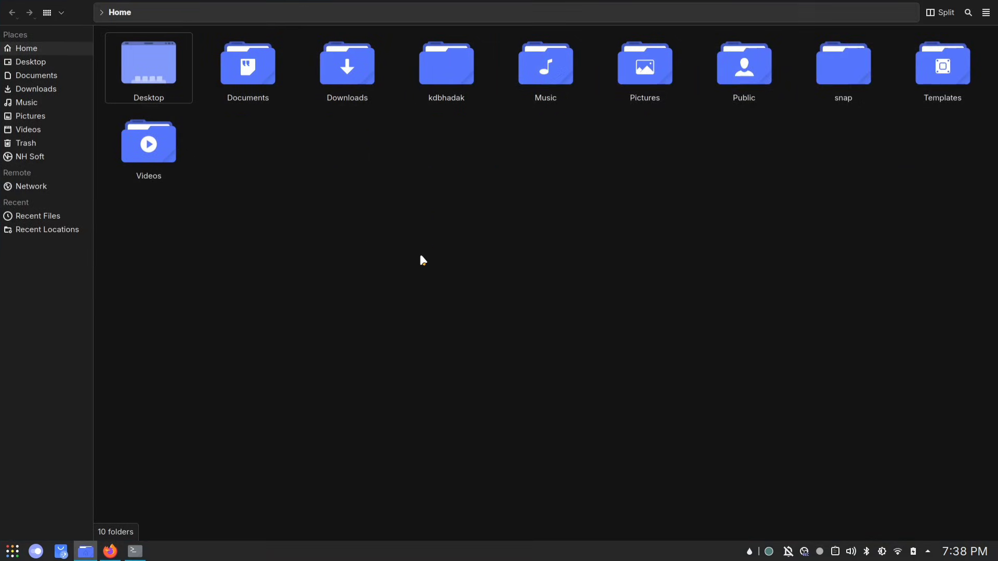
key(super+Page_Down)
Show both workspaces on the desktop cube, then minimize all windows to reveal the empty desktop.
key(super+c)
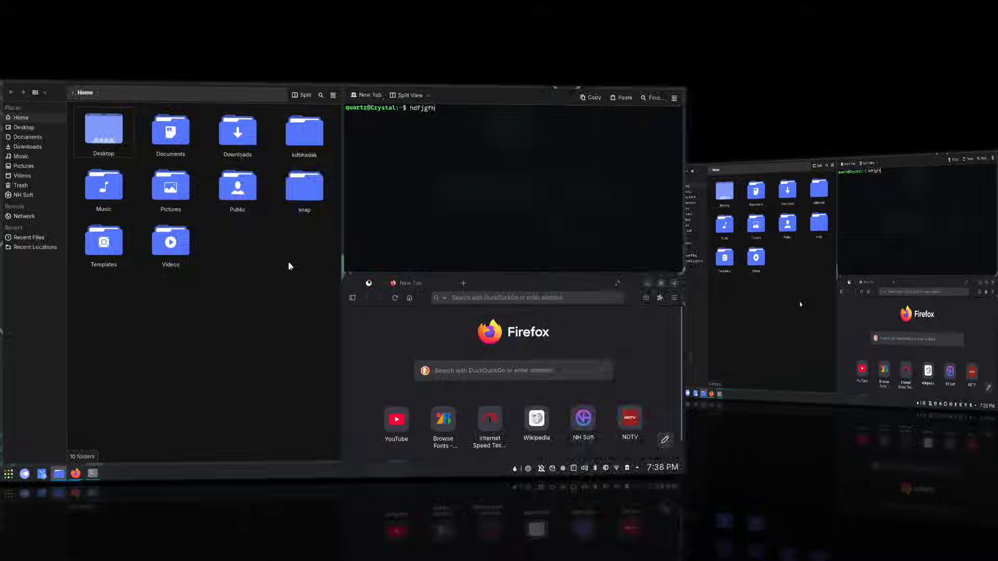
key(Escape)
key(super+d)
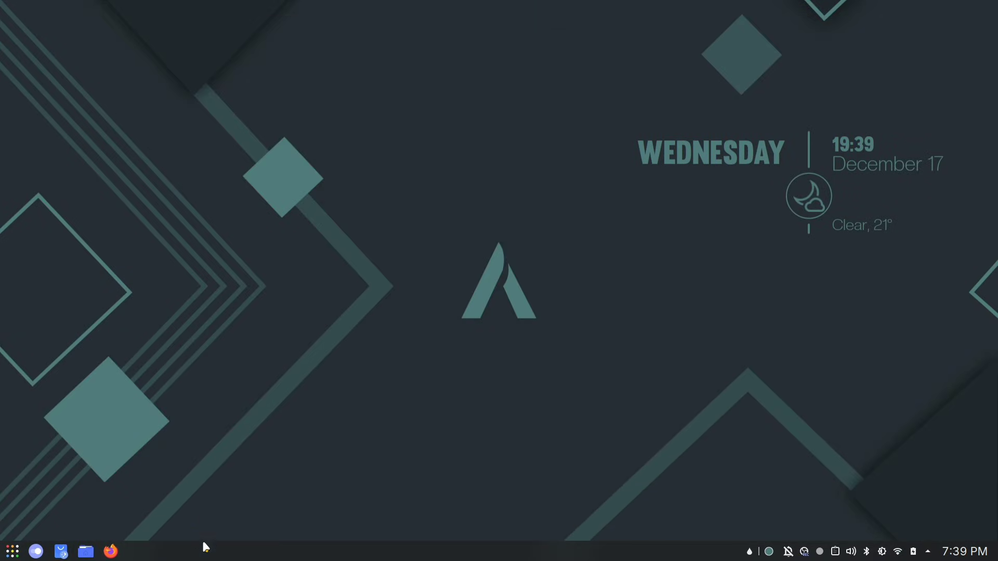
Move the panel to the top screen edge via its panel configuration.
right_click(386, 558)
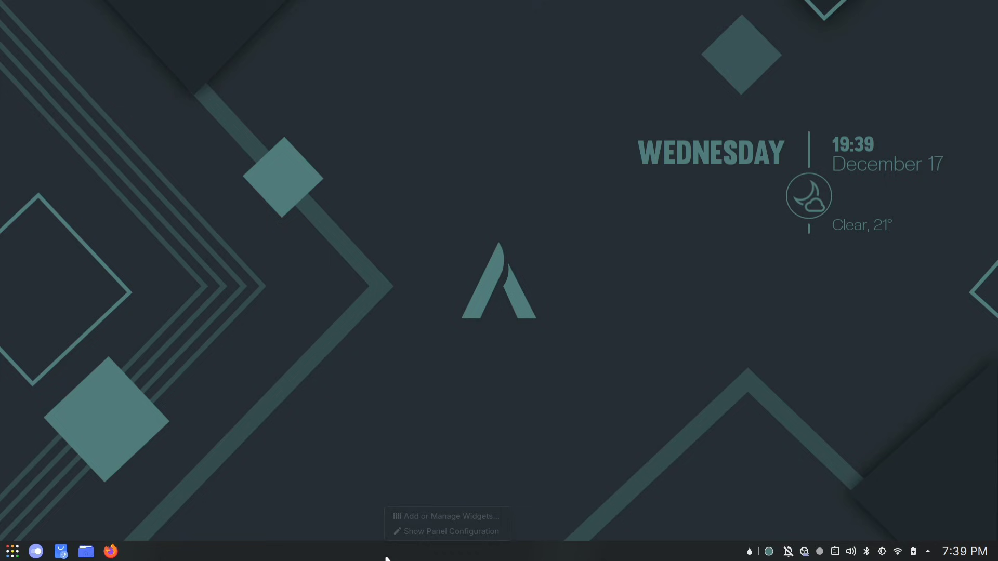
click(471, 534)
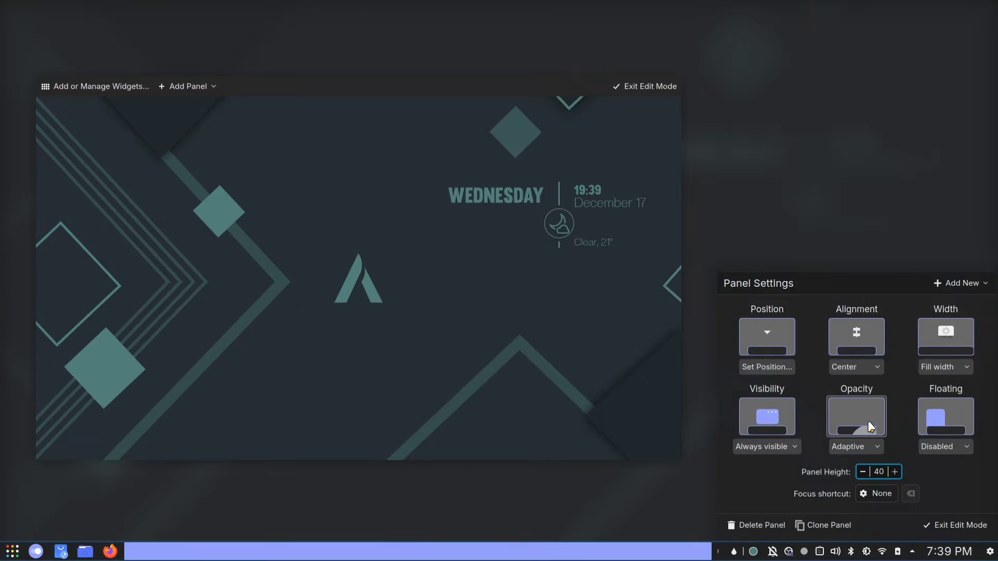
click(768, 367)
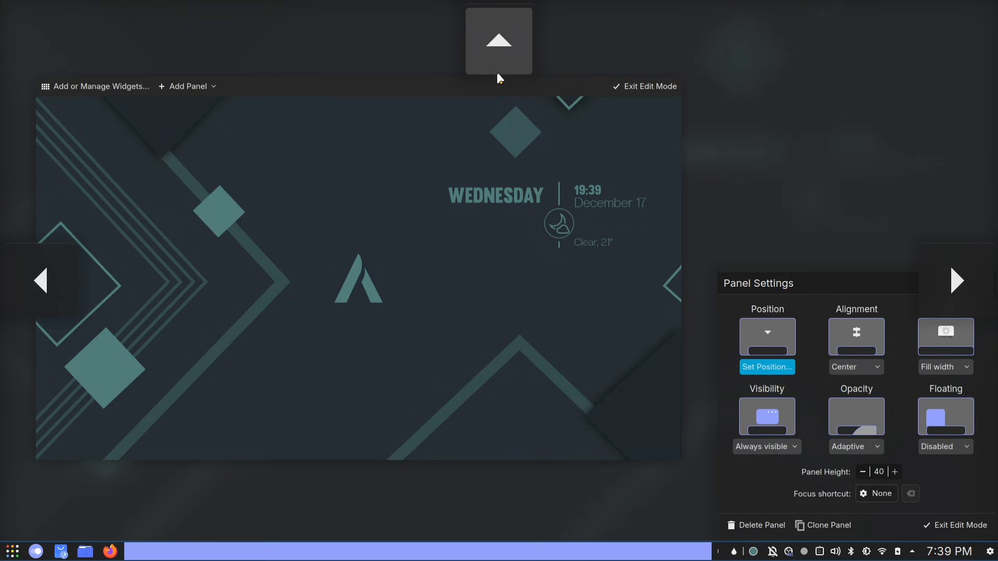
click(498, 43)
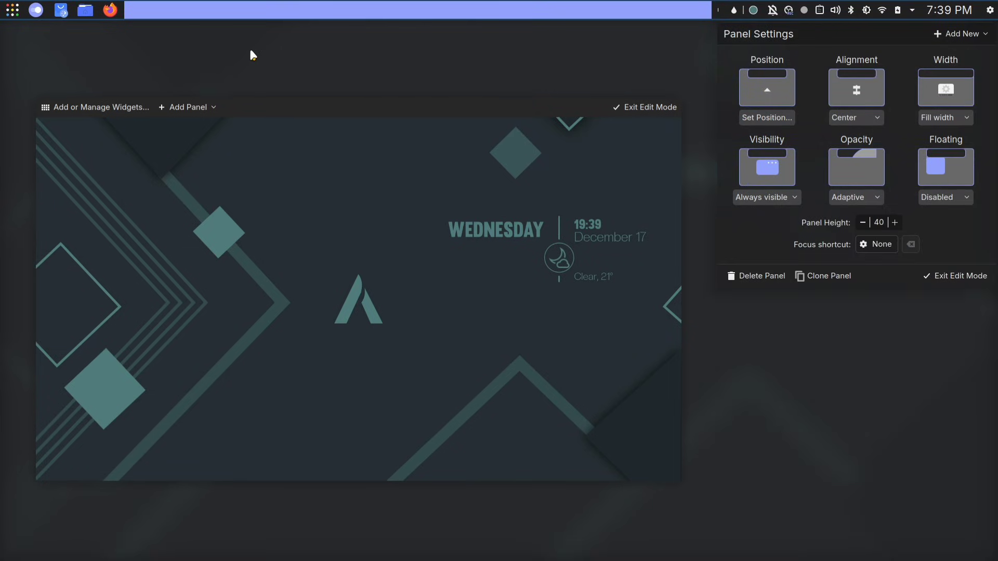
mouse_move(71, 10)
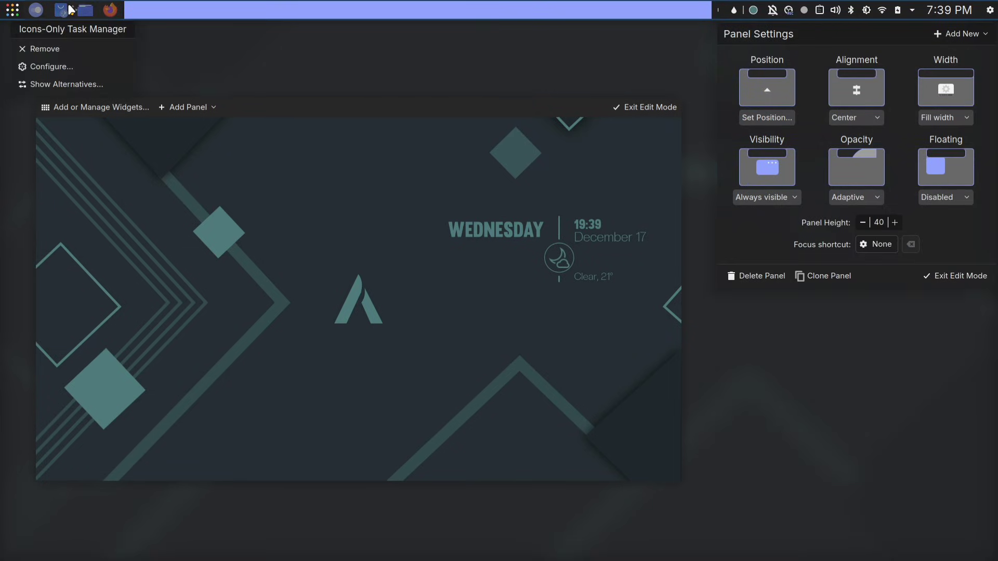
Add a Panel Spacer to the top panel to centre the app icons and exit edit mode.
click(84, 110)
text(spacer)
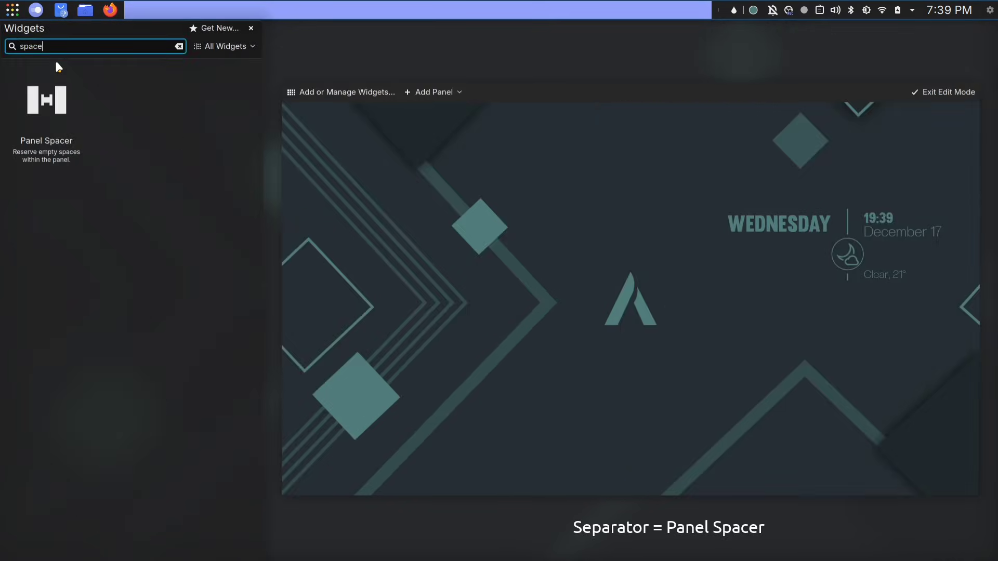
drag(47, 116, 258, 9)
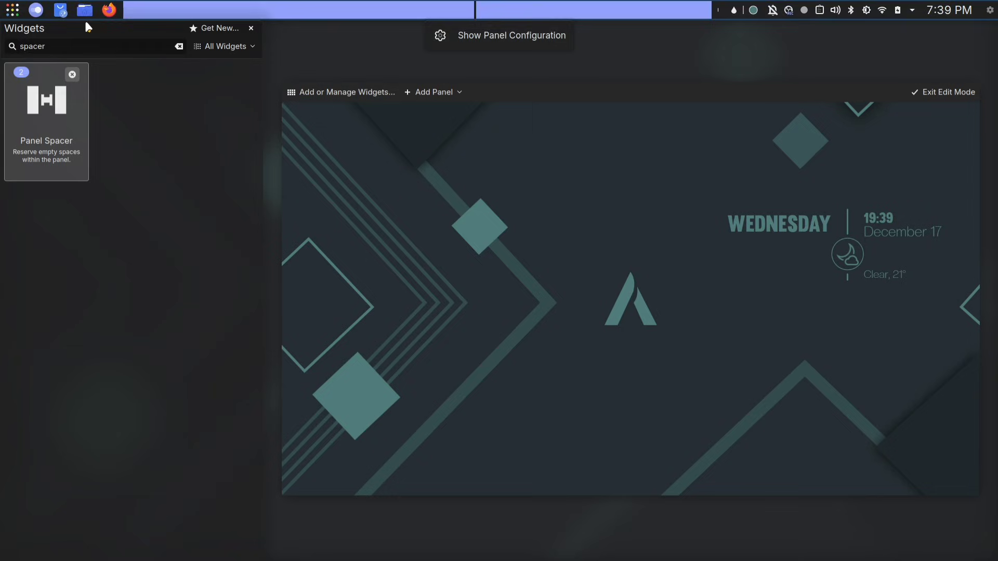
click(150, 6)
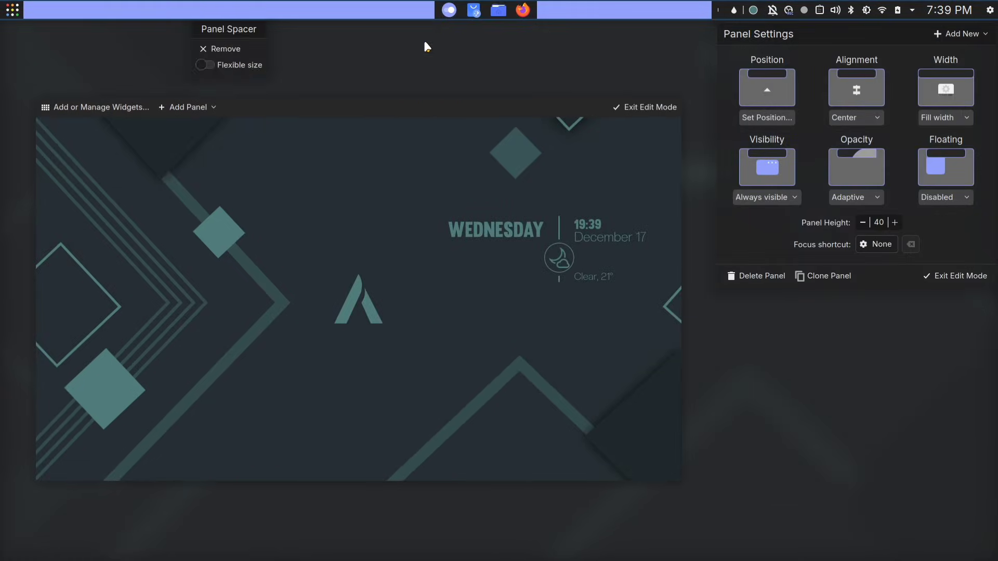
click(284, 51)
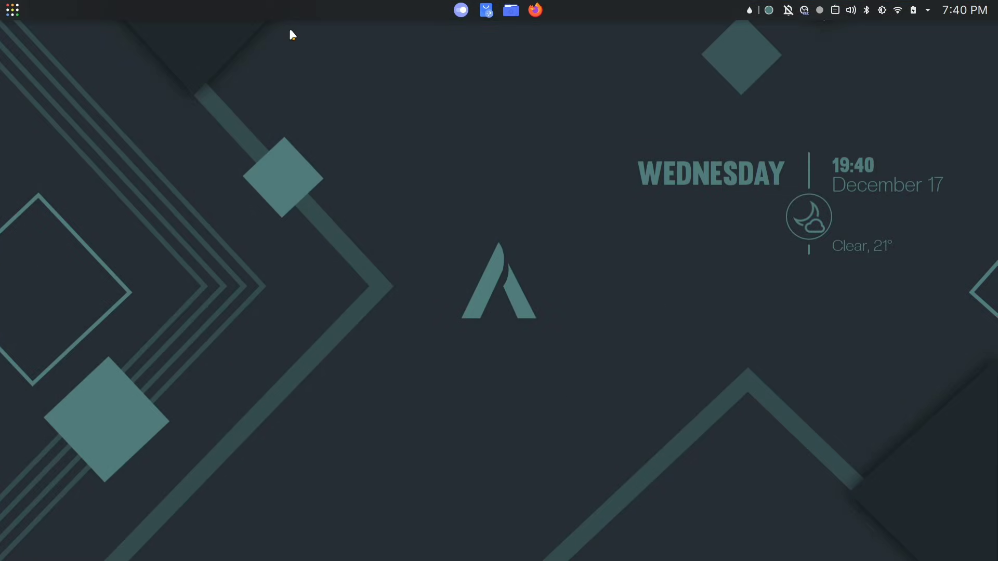
Search the widget browser and place the Window Title Fork widget onto the top panel.
right_click(203, 5)
click(243, 46)
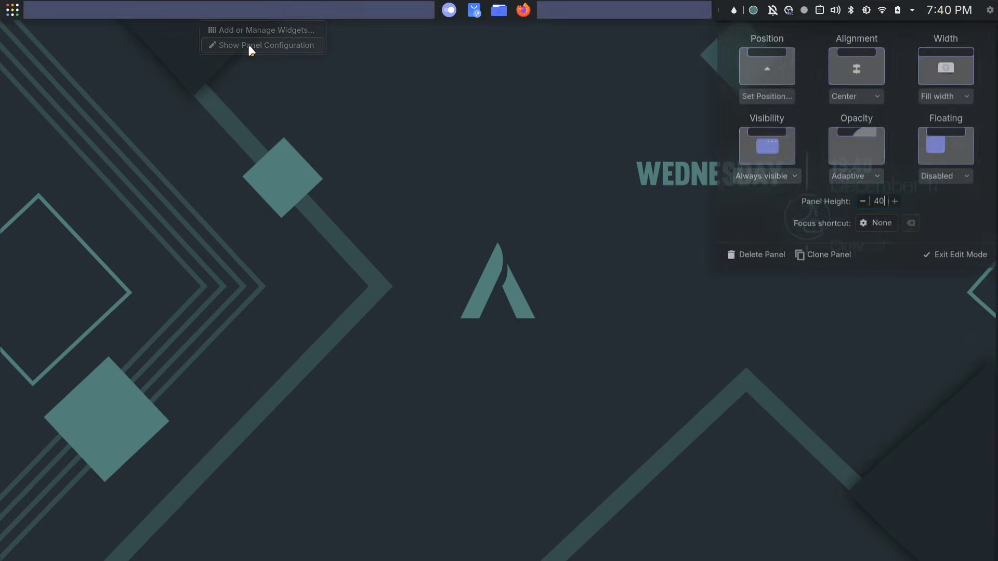
click(91, 107)
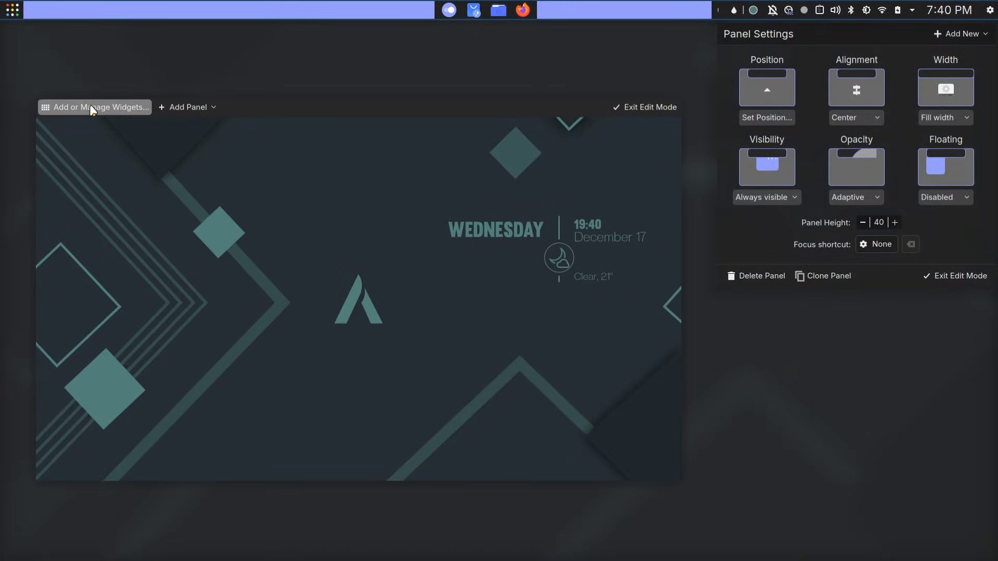
text(tiu)
key(BackSpace)
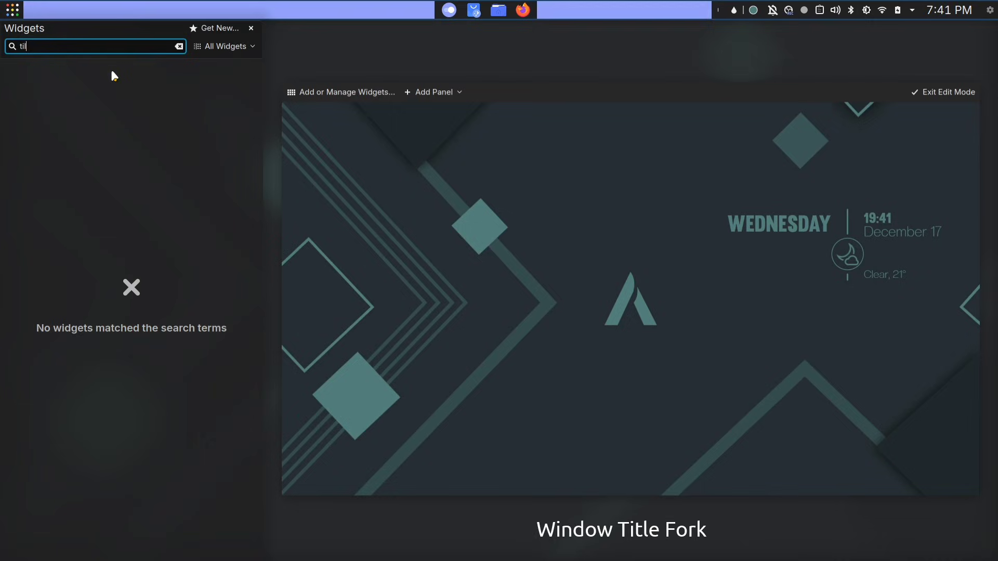
text(tle)
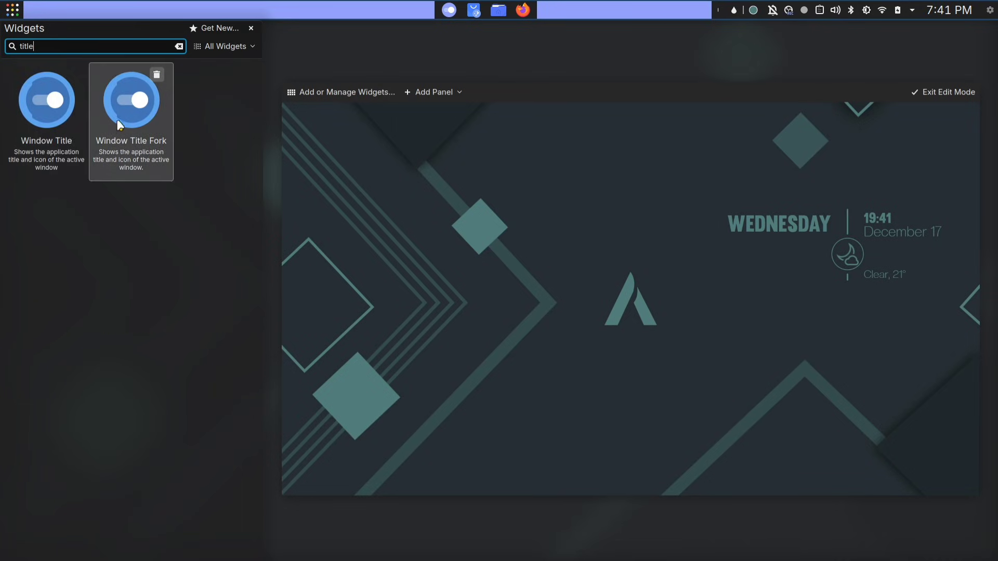
mouse_move(132, 121)
click(219, 35)
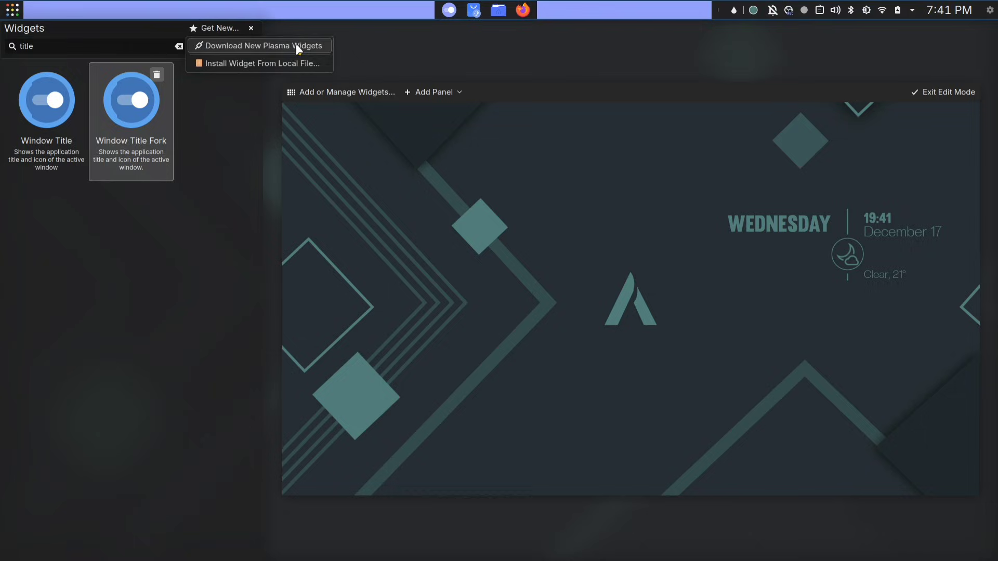
click(184, 112)
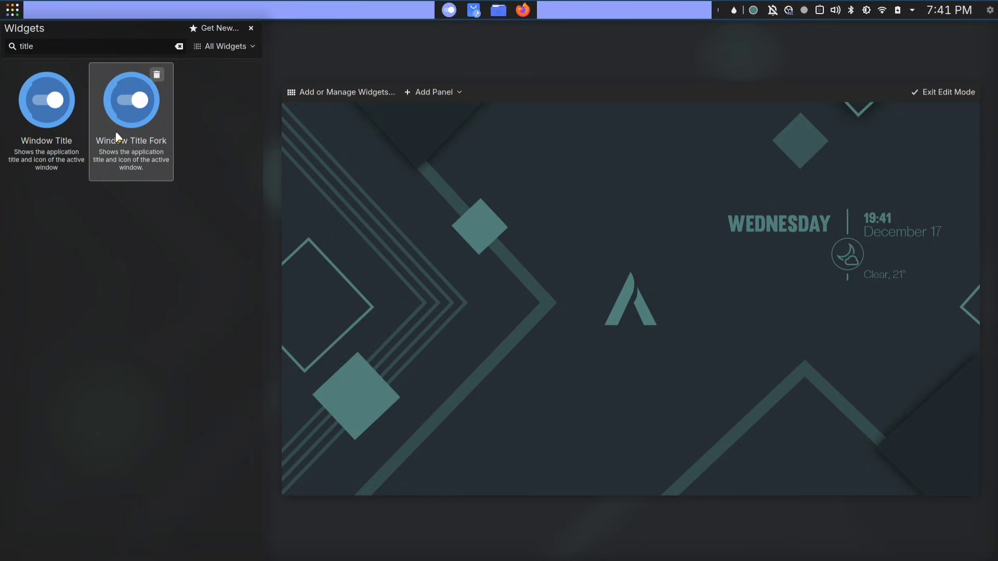
mouse_move(115, 119)
mouse_down()
mouse_move(125, 140)
mouse_move(35, 9)
mouse_up()
Add the Global Menu widget to the top panel and leave desktop edit mode.
click(31, 46)
key(BackSpace)
key(BackSpace)
key(BackSpace)
key(BackSpace)
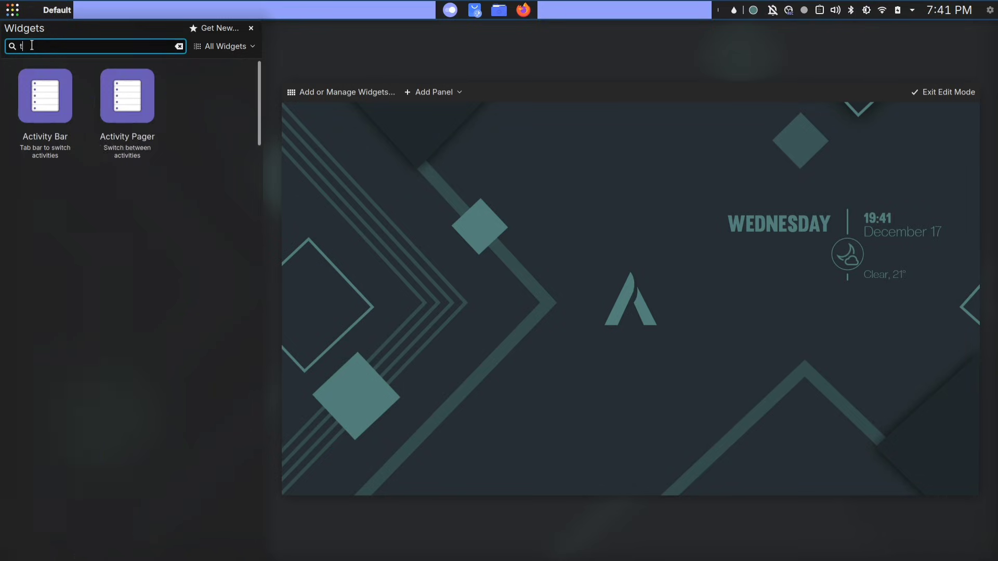
key(BackSpace)
text(glo)
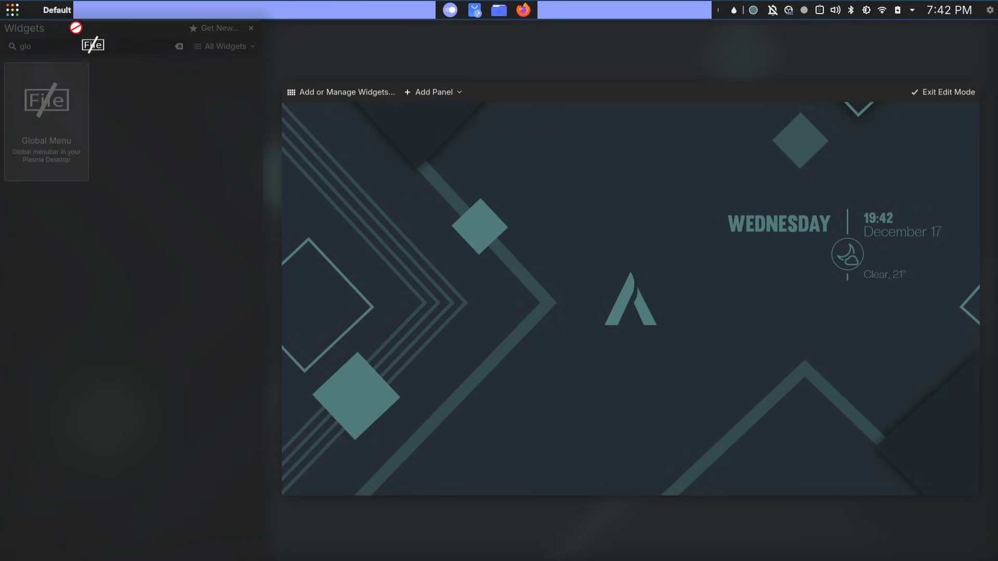
drag(45, 169, 82, 11)
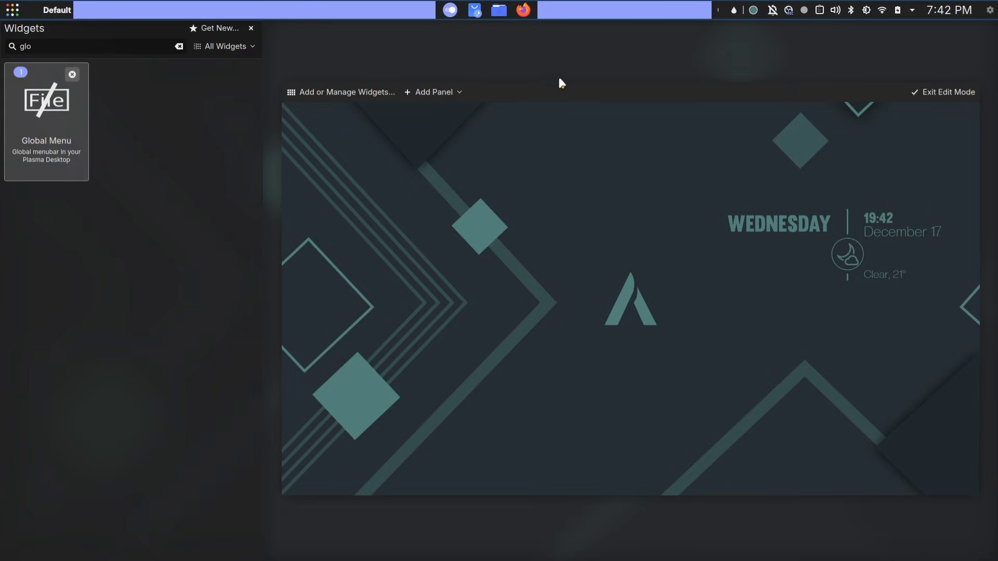
click(251, 28)
click(907, 45)
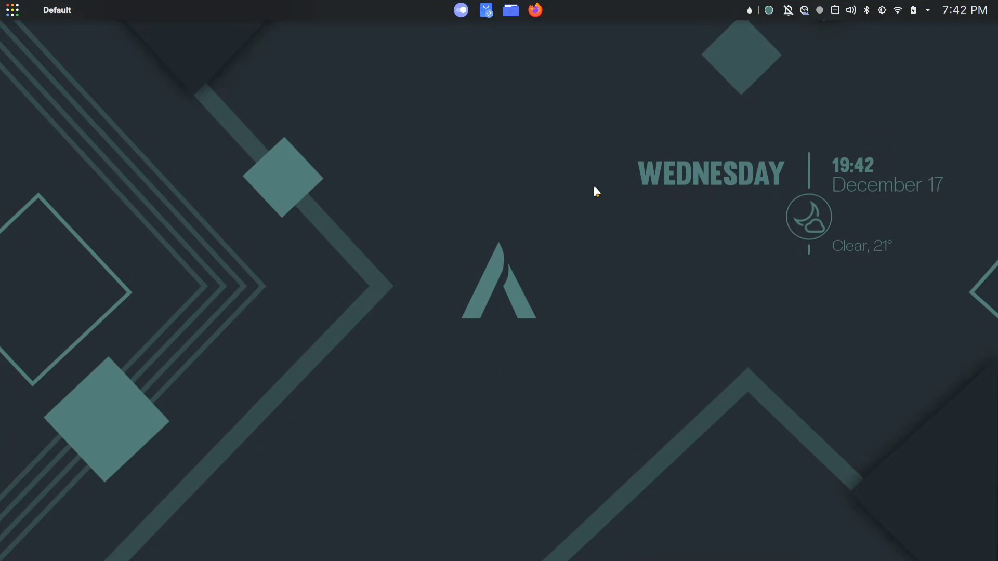
click(517, 13)
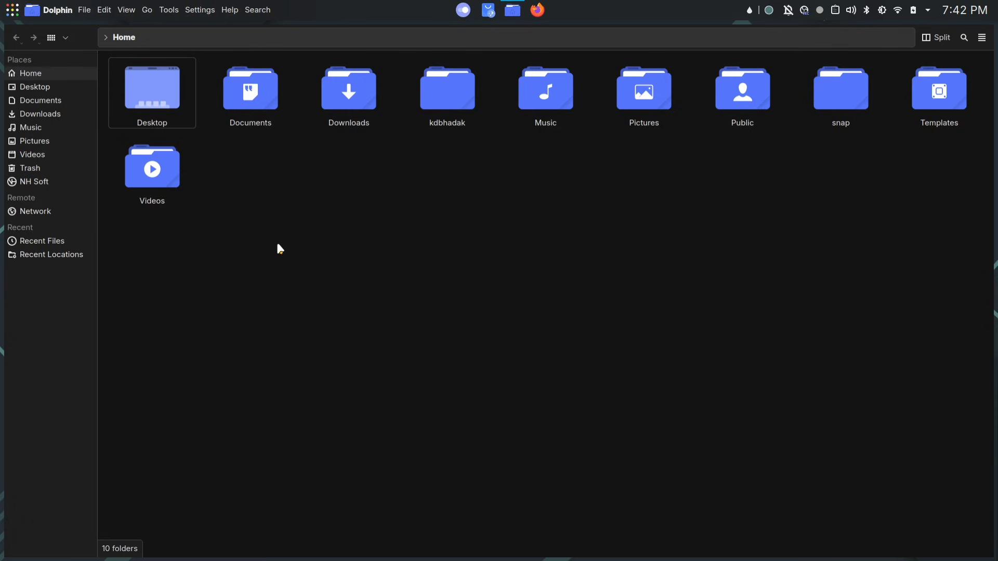
key(alt)
key(F4)
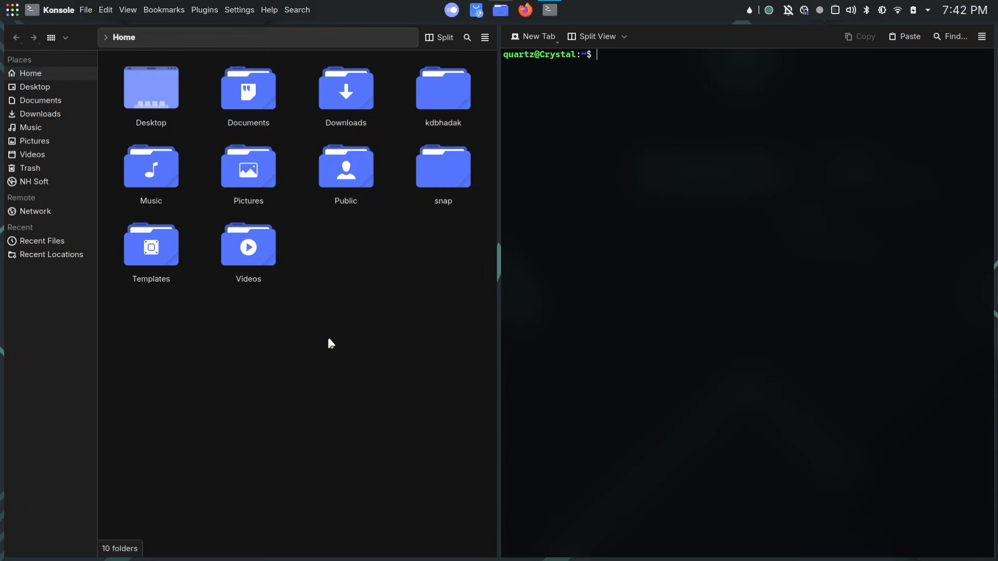
click(308, 334)
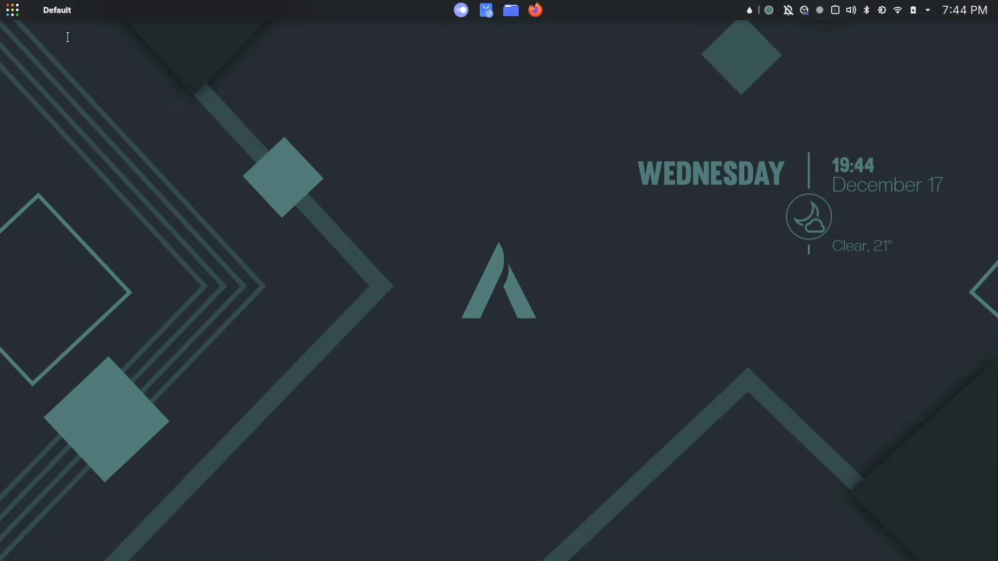
Give the window title widget custom default text 'NH Soft' in non-bold and apply it.
right_click(51, 8)
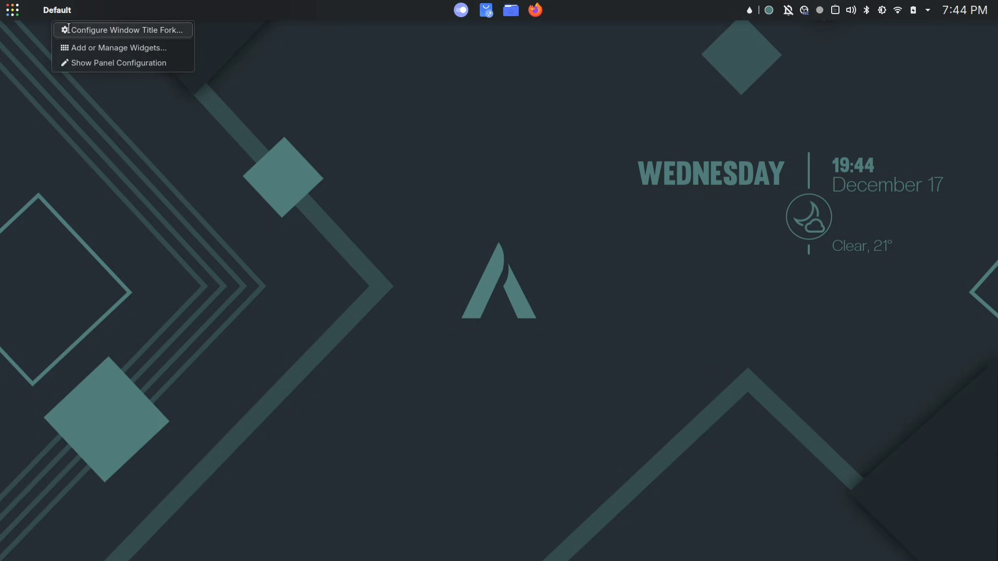
click(147, 30)
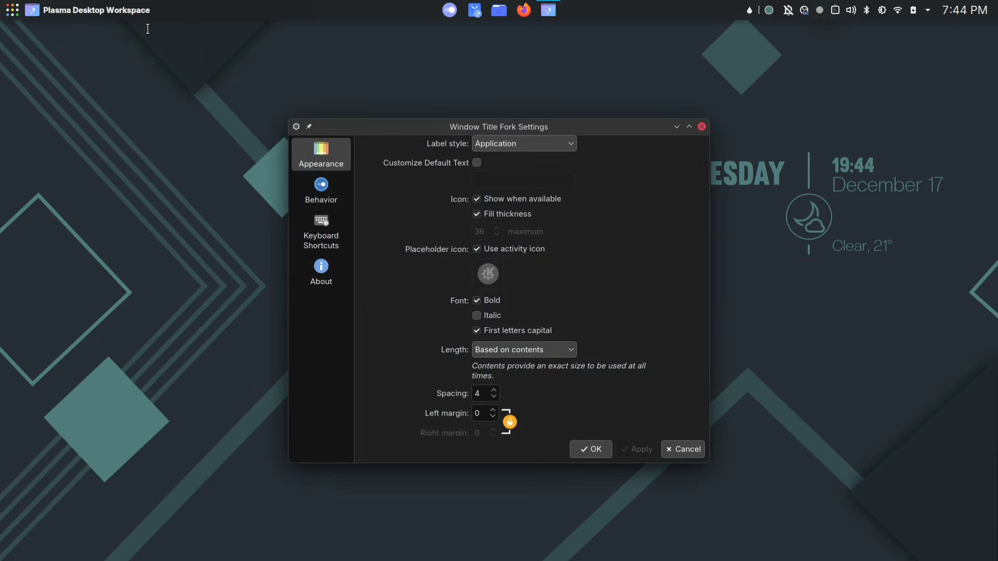
click(477, 163)
text(NH Soft)
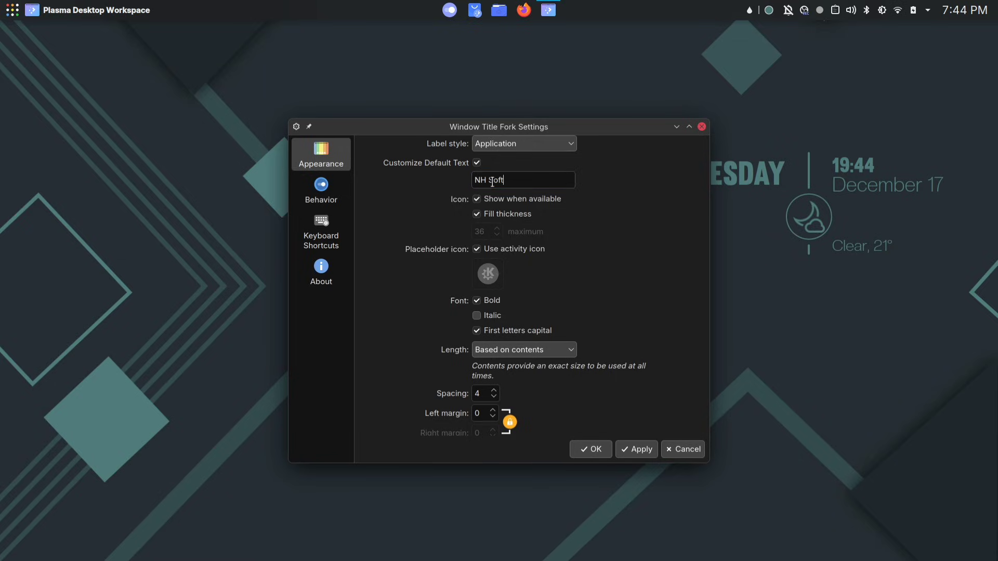
click(552, 200)
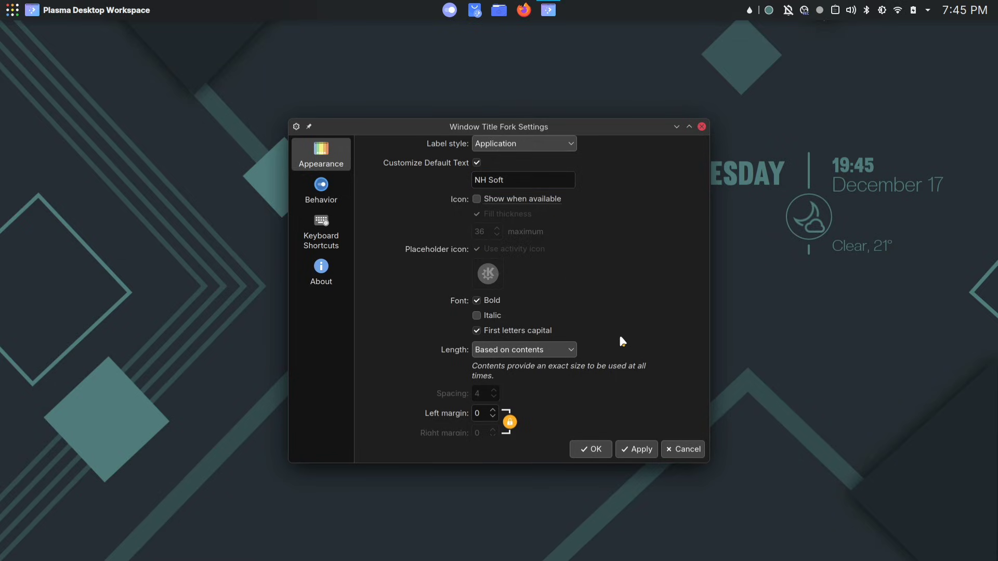
click(638, 448)
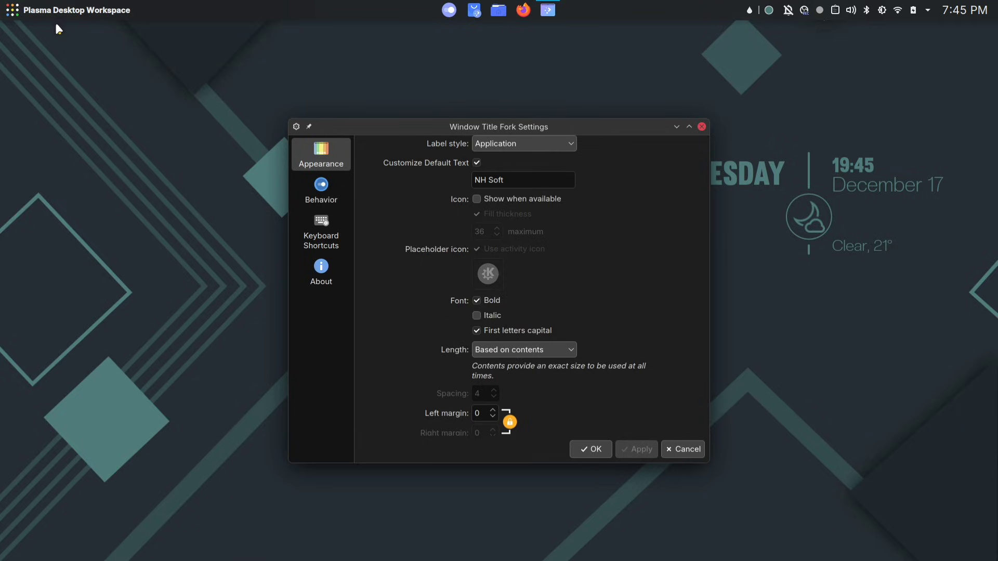
click(476, 301)
click(638, 452)
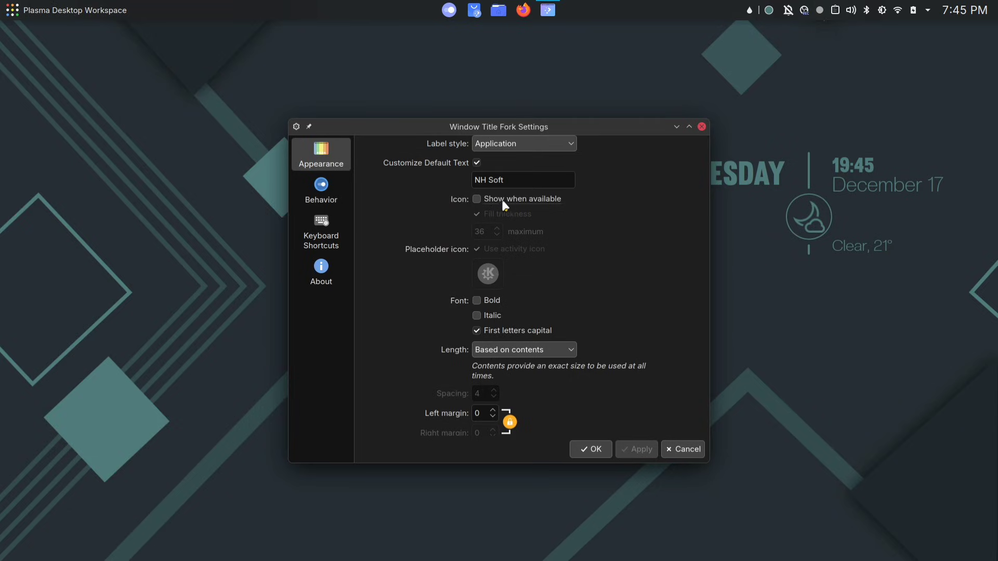
Show the application icon again with a yellow smiley emoticon as placeholder icon.
click(477, 199)
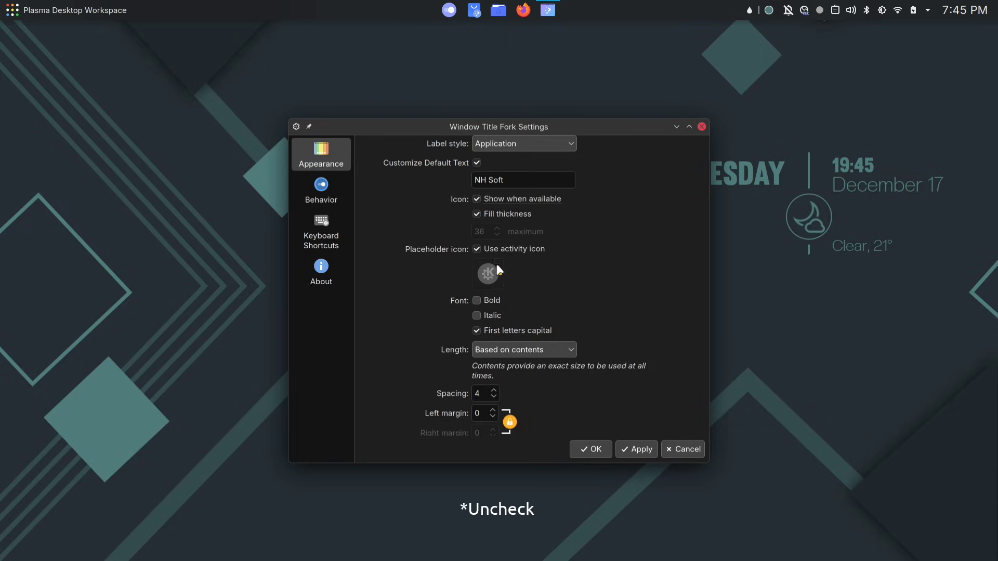
click(478, 250)
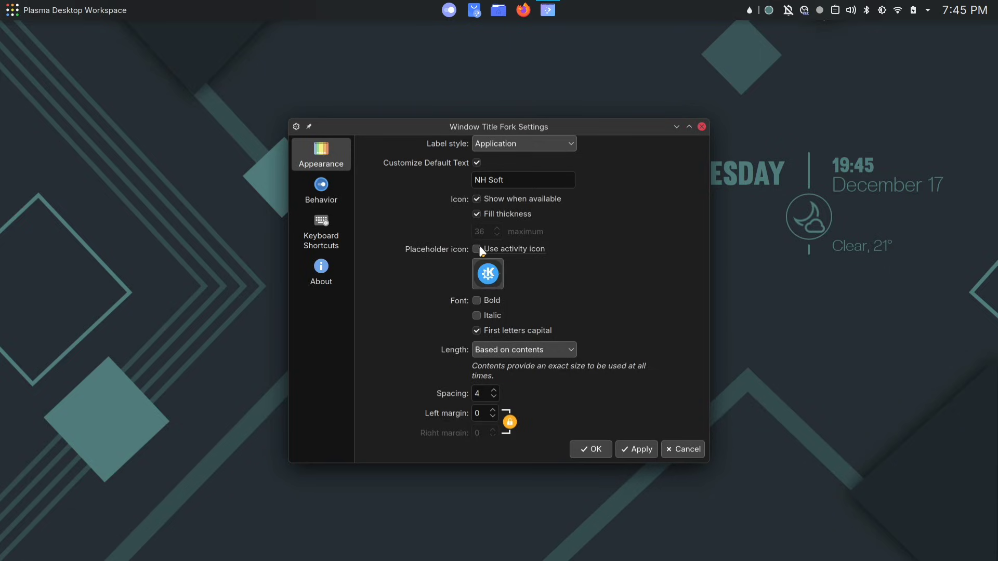
click(493, 273)
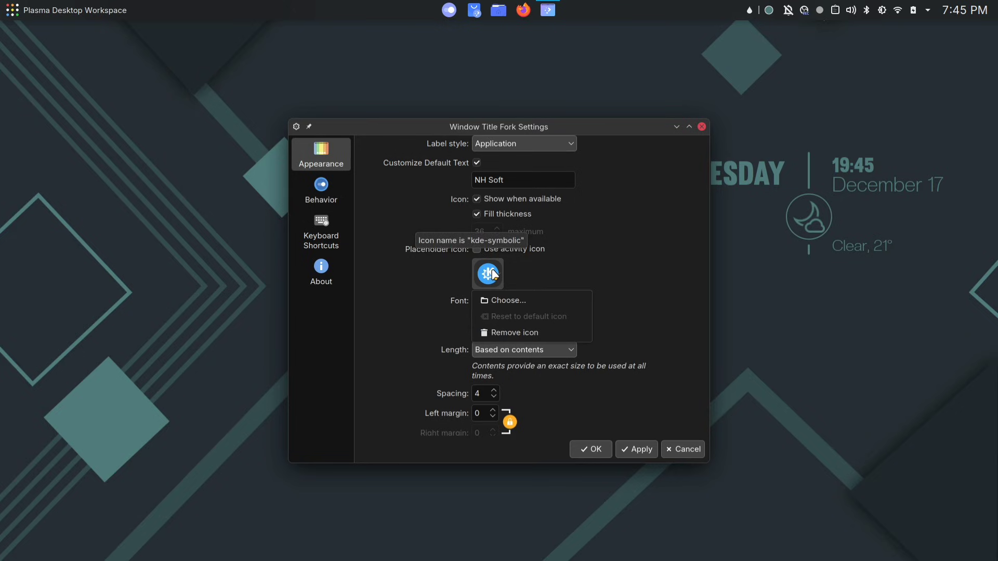
click(527, 300)
text(emo)
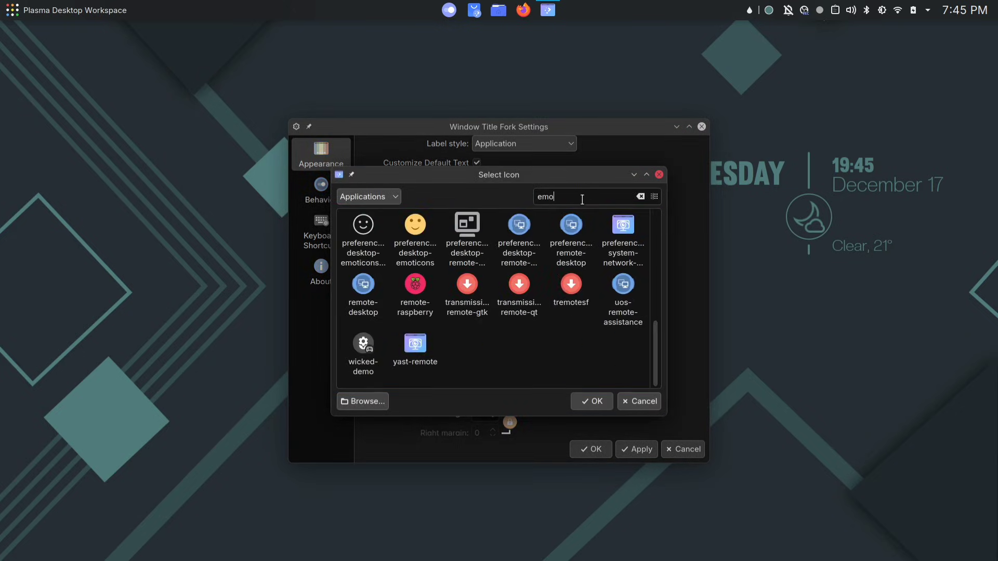
click(426, 241)
click(598, 400)
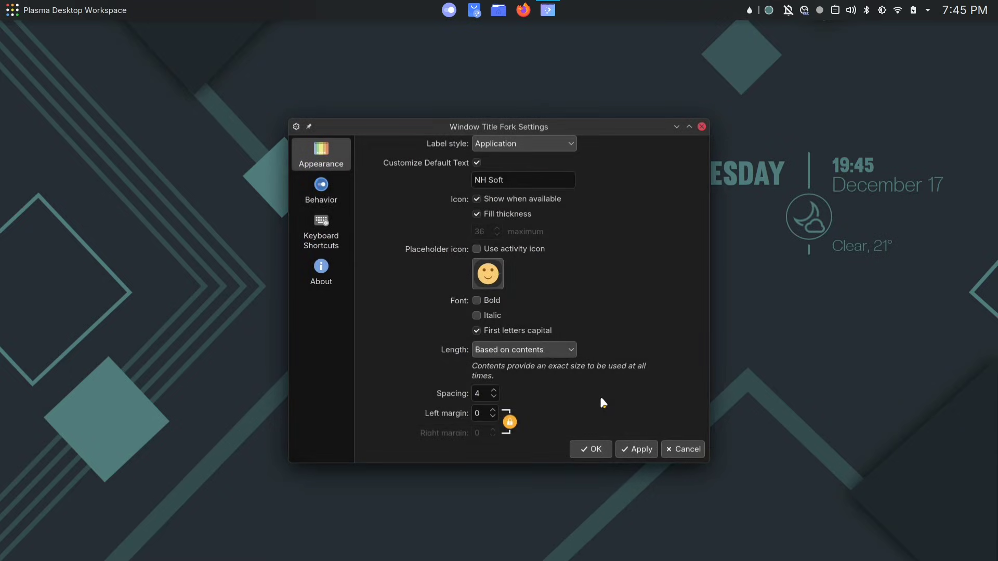
click(639, 452)
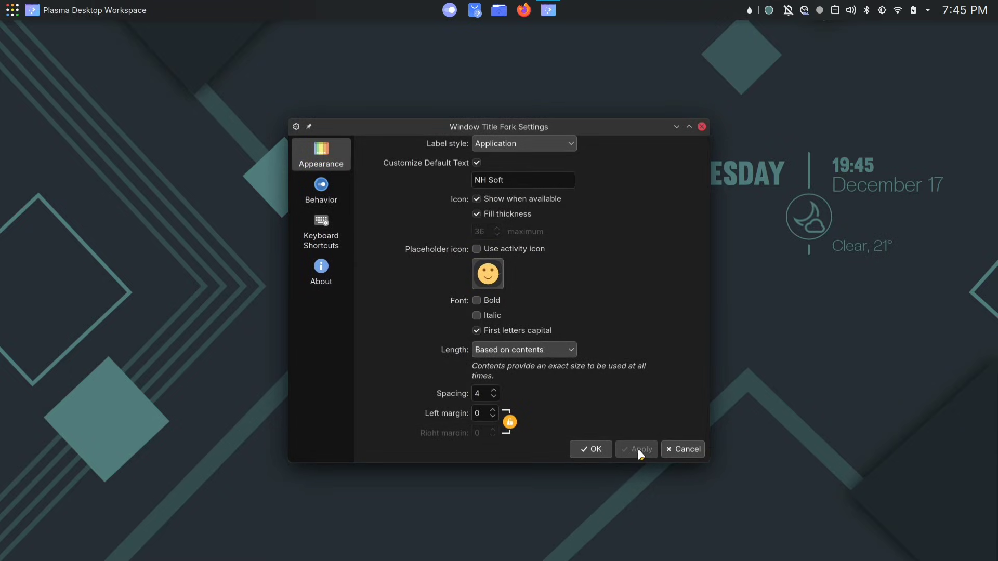
Close the title settings, open Dolphin and bring up the top panel's configuration.
click(594, 451)
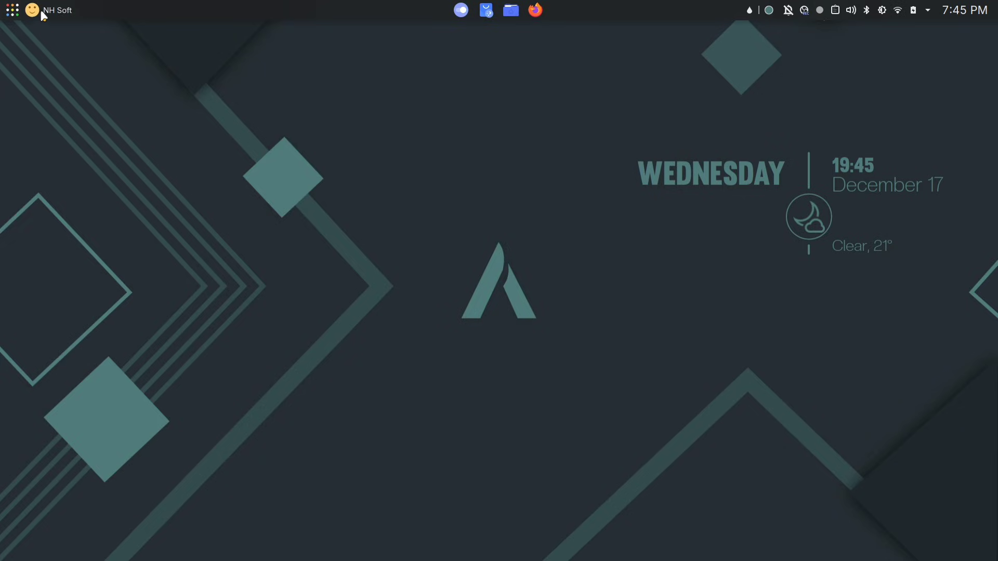
key(super+e)
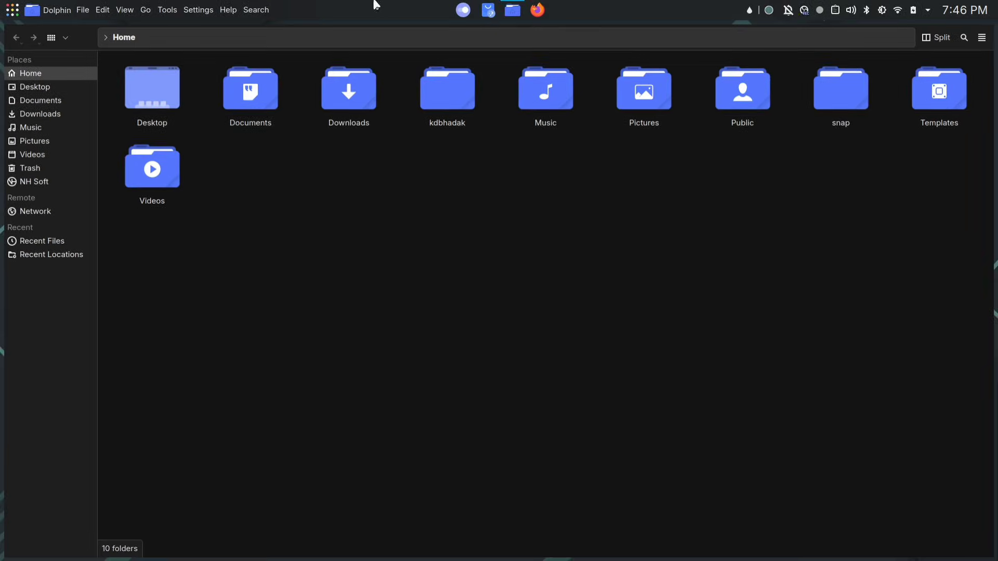
right_click(351, 8)
click(391, 45)
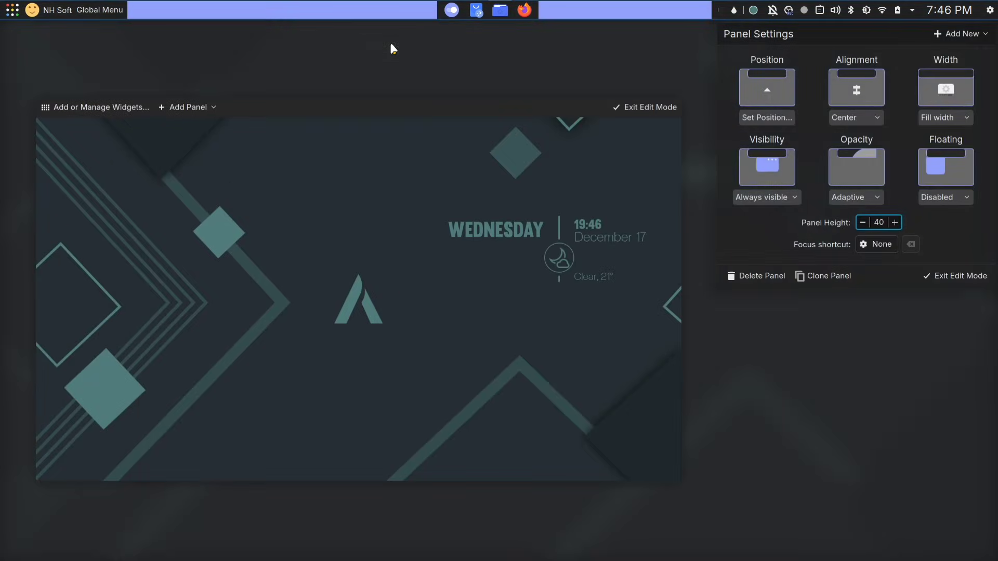
Reduce the panel height from 40 to 34, exit edit mode and tile more Dolphin windows.
click(864, 224)
click(865, 225)
click(865, 224)
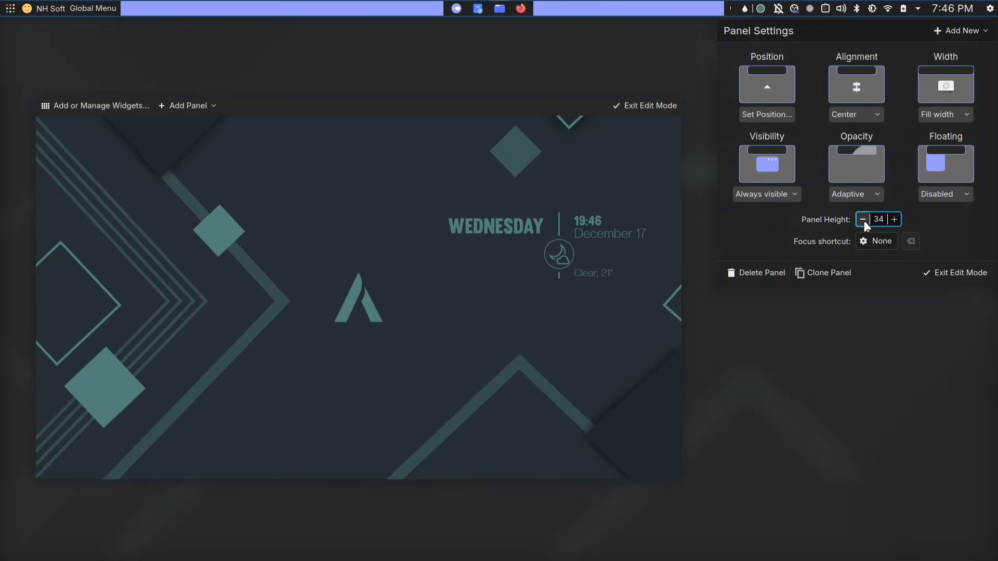
click(962, 274)
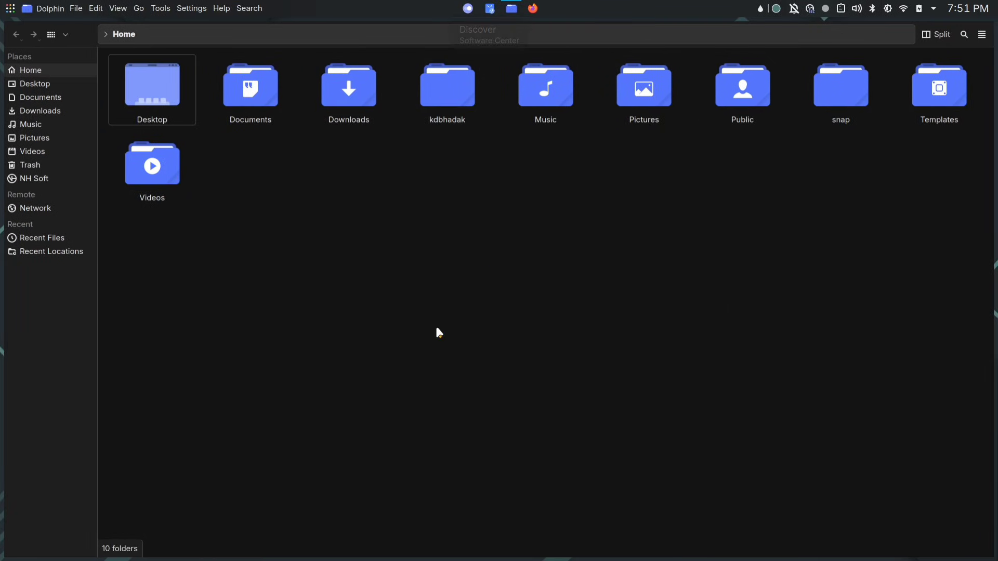
key(ctrl+n)
key(ctrl+n)
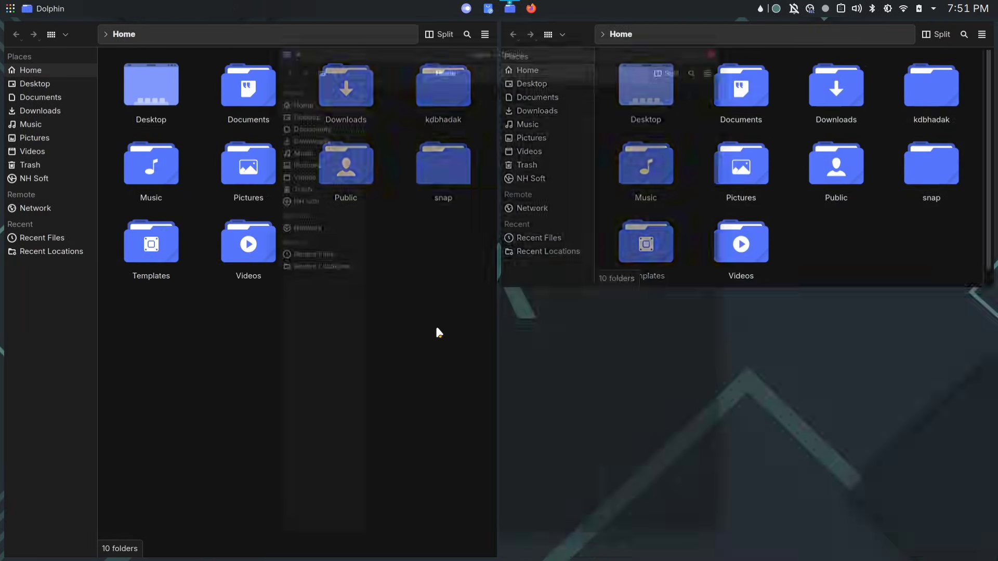
Bring up the Desktop Effects page in System Settings.
click(373, 315)
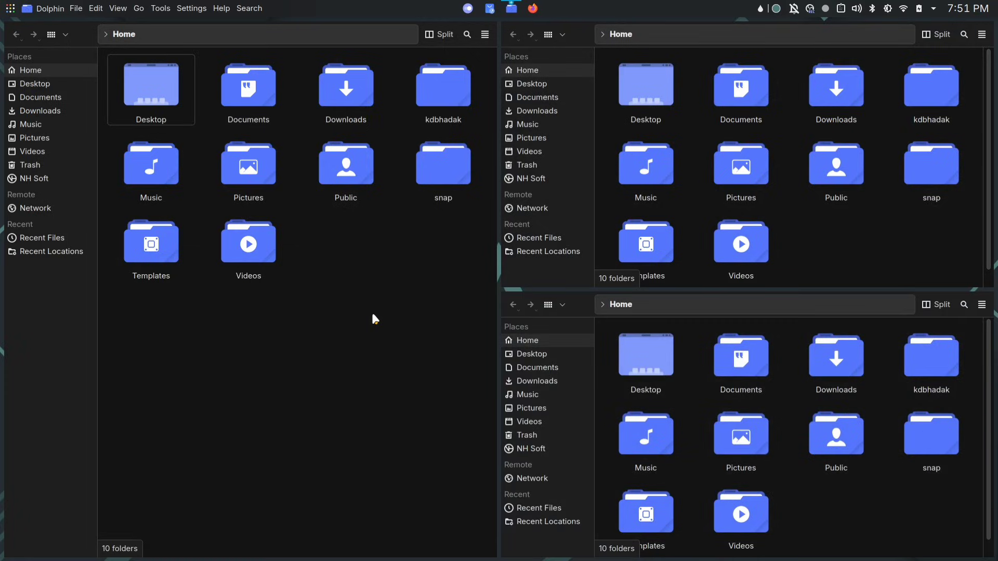
text(effect)
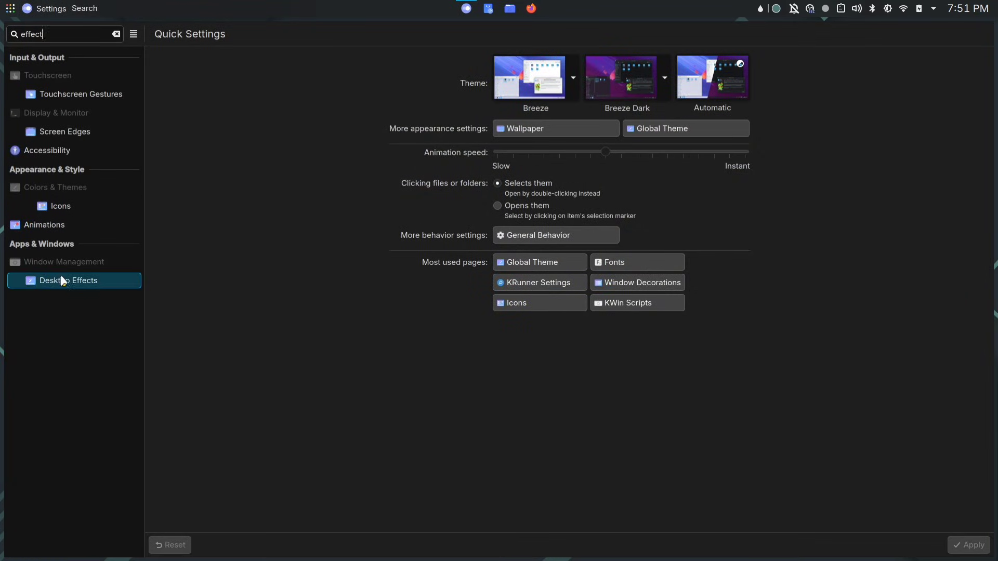
click(107, 283)
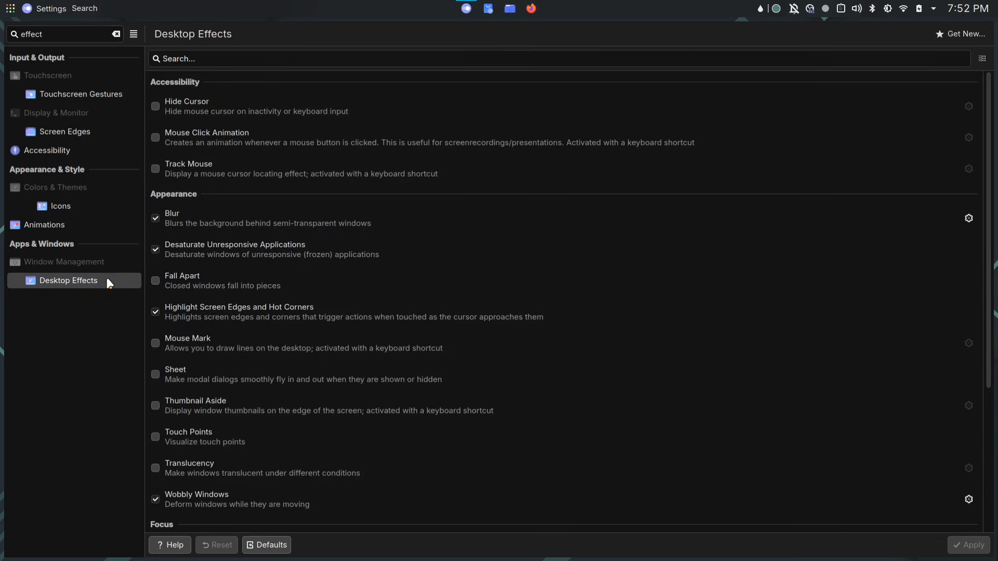
Install the latest Geometry Change package from Get New so it appears enabled in Desktop Effects.
click(961, 34)
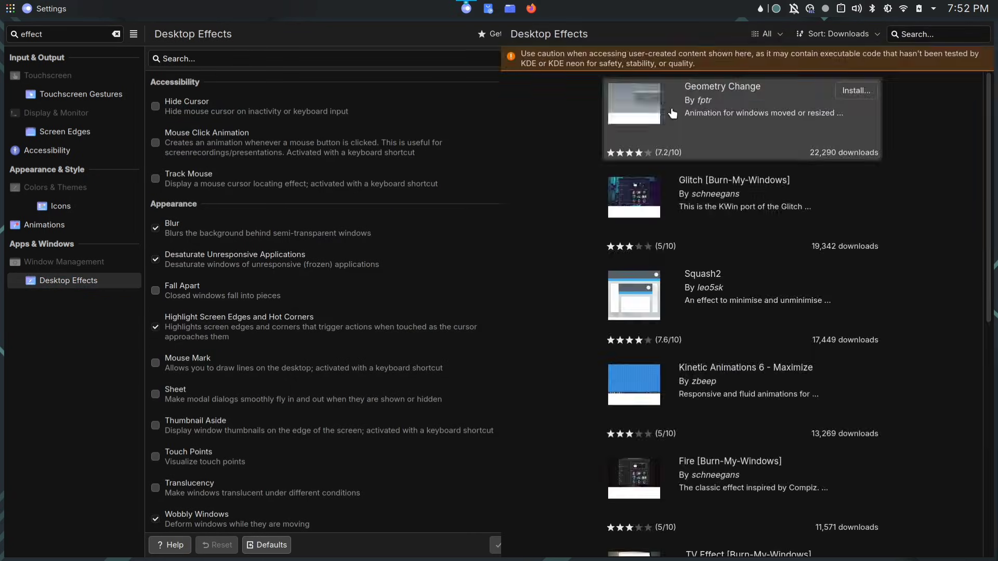
click(855, 92)
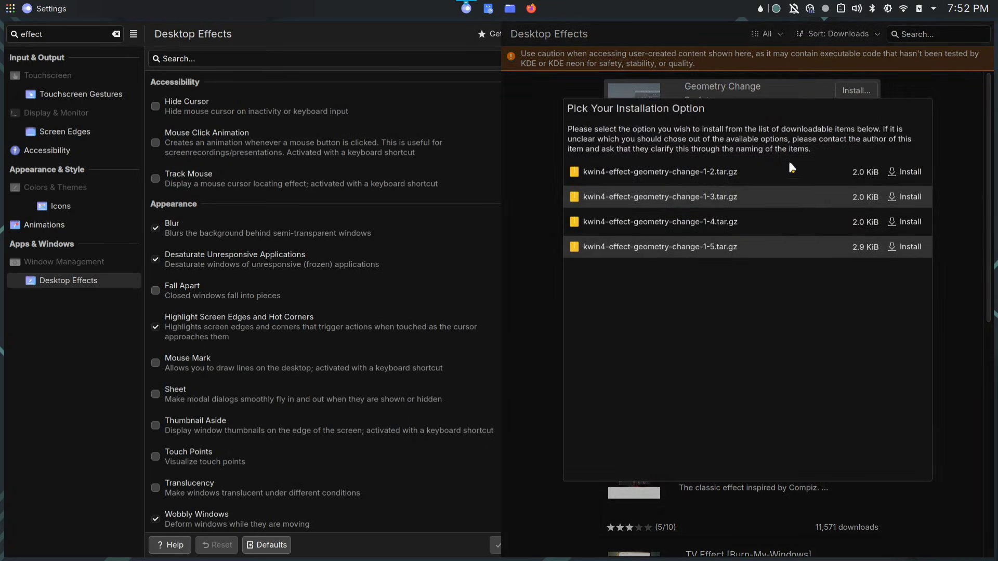
click(906, 248)
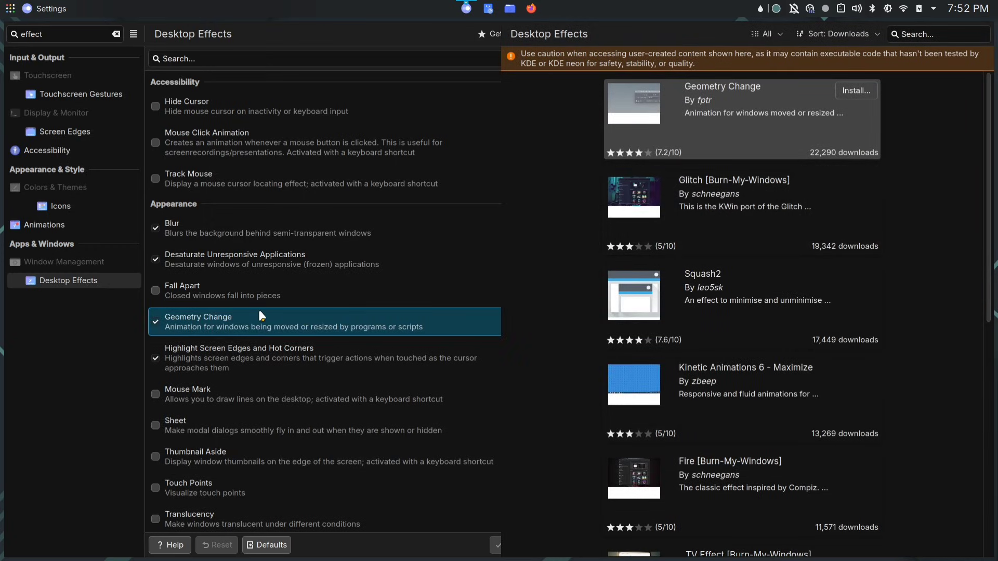
key(Escape)
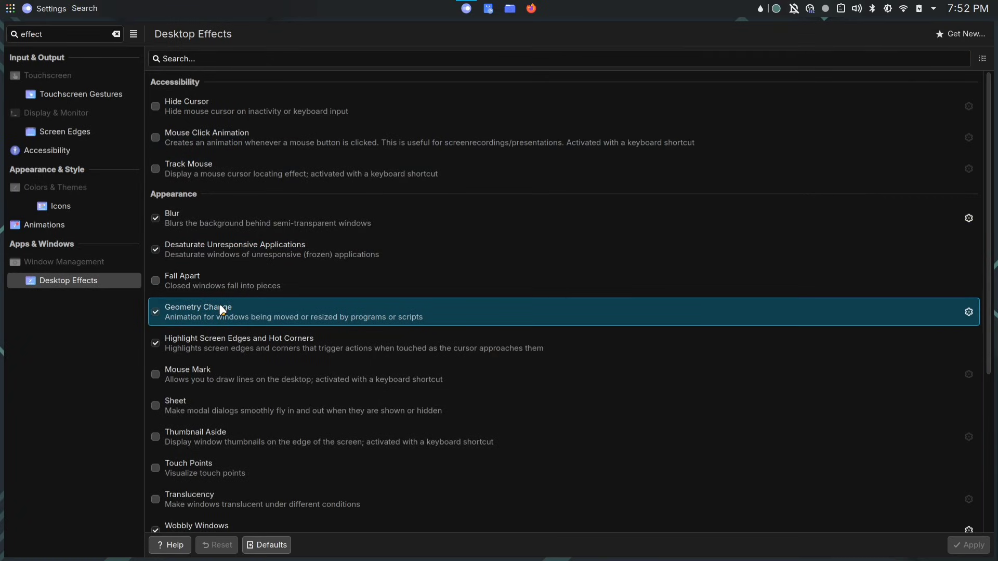
Set the Geometry Change animation duration from 250 to 500 milliseconds and apply it.
click(177, 313)
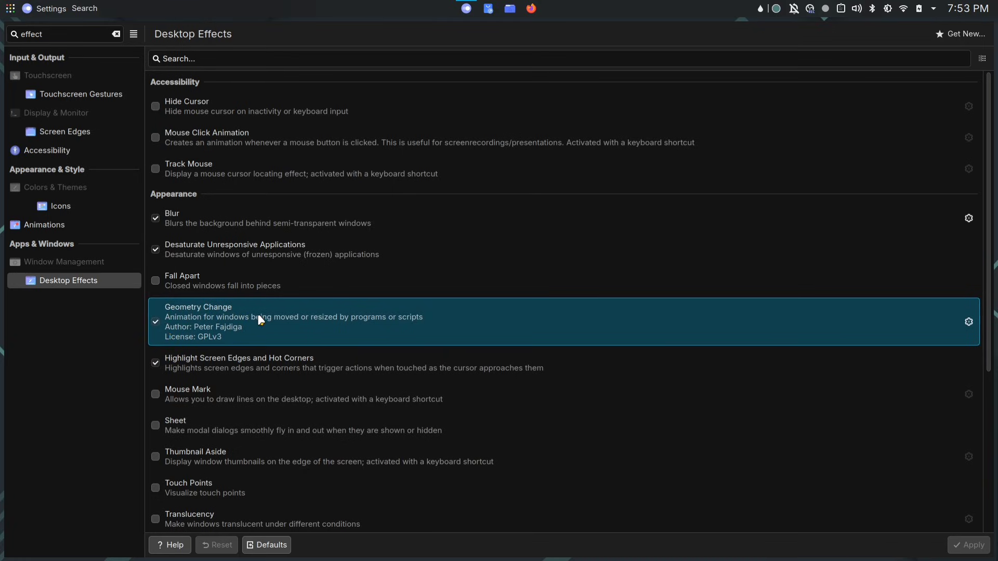
click(970, 319)
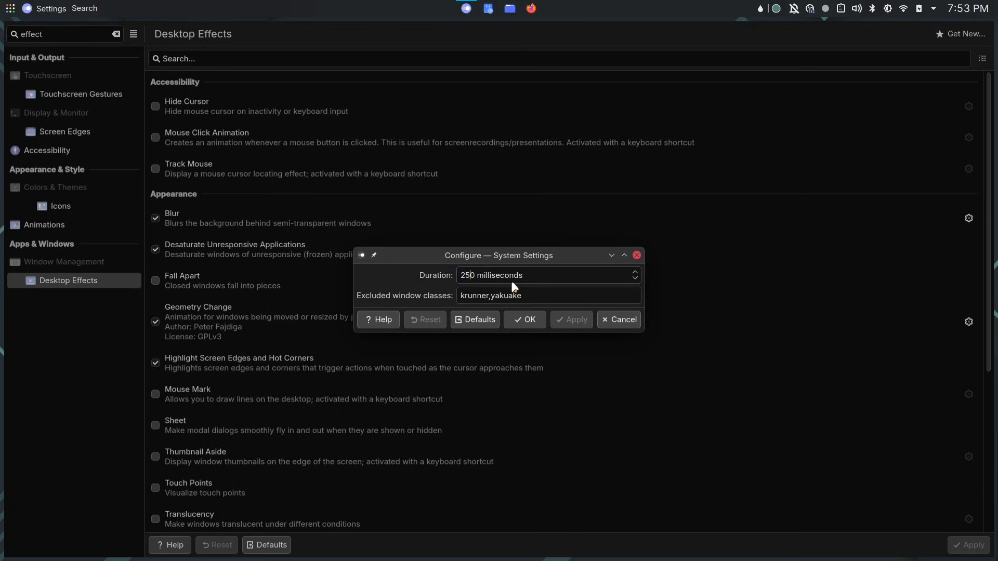
key(BackSpace)
key(BackSpace)
text(50)
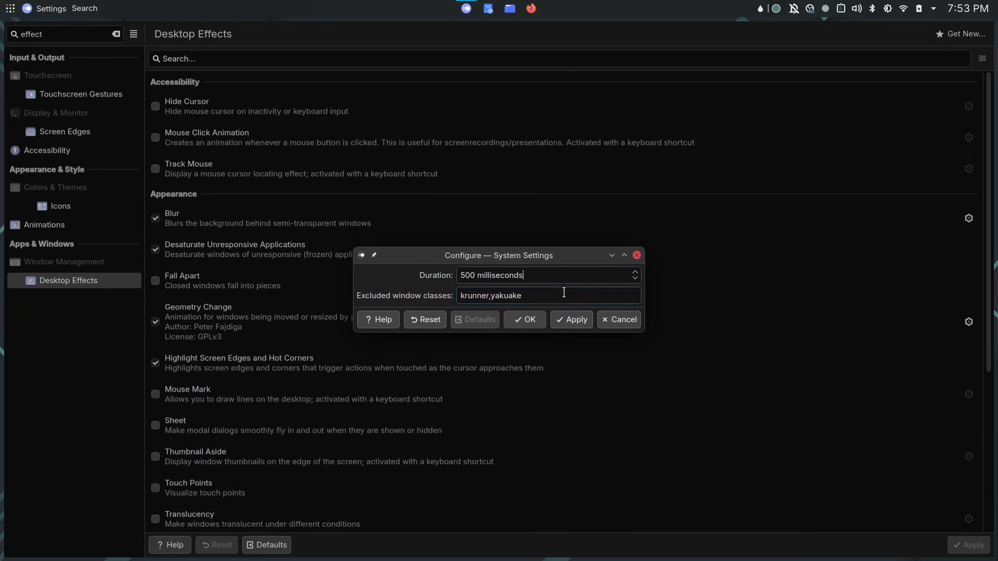
click(577, 323)
click(528, 320)
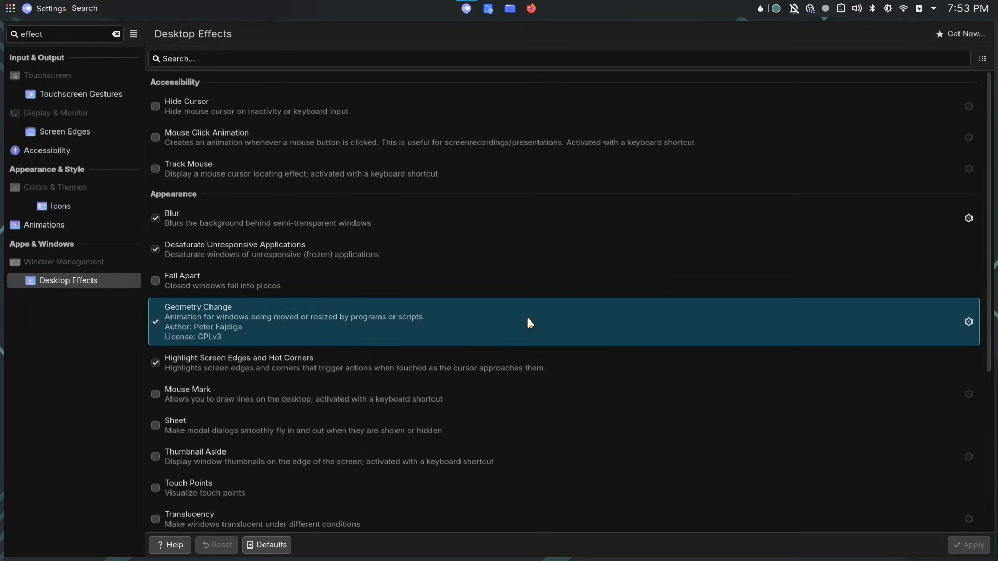
key(ctrl+q)
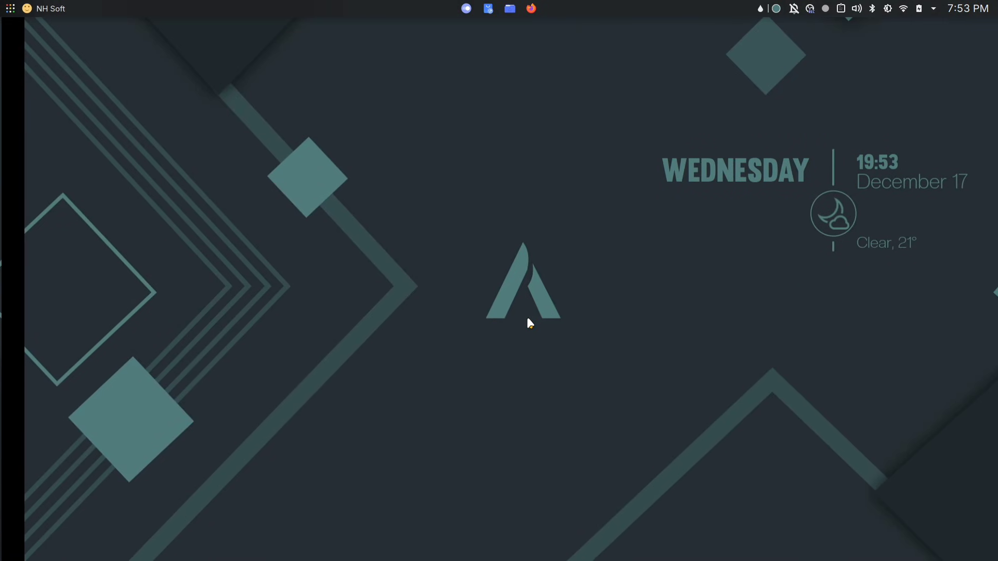
key(super+e)
key(super+e)
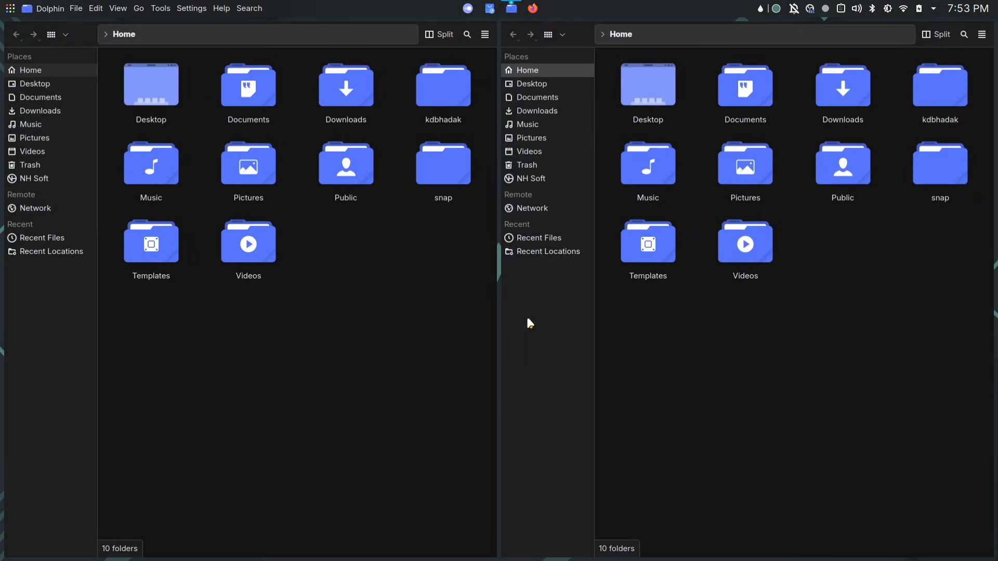
key(super+e)
key(super+e)
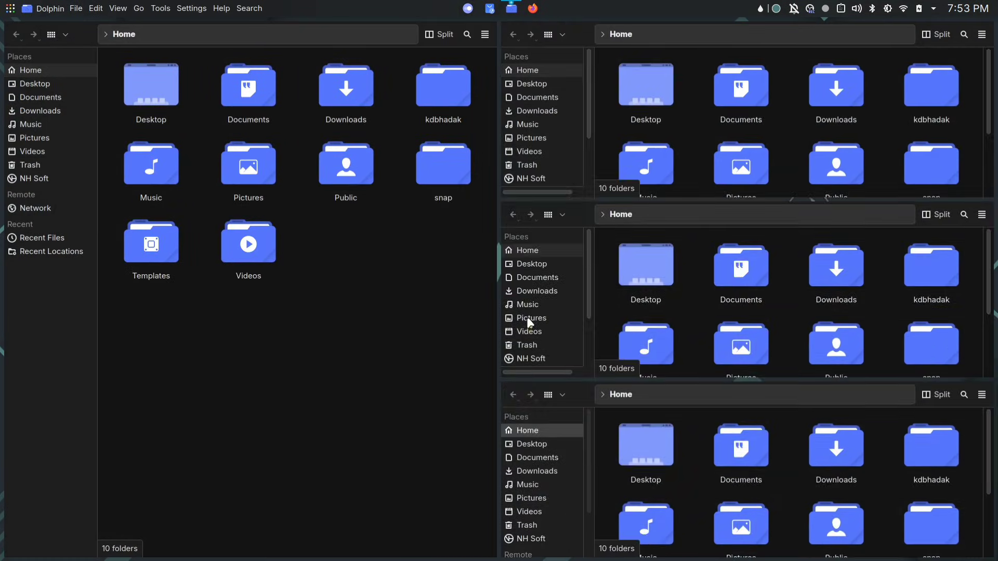
key(ctrl+q)
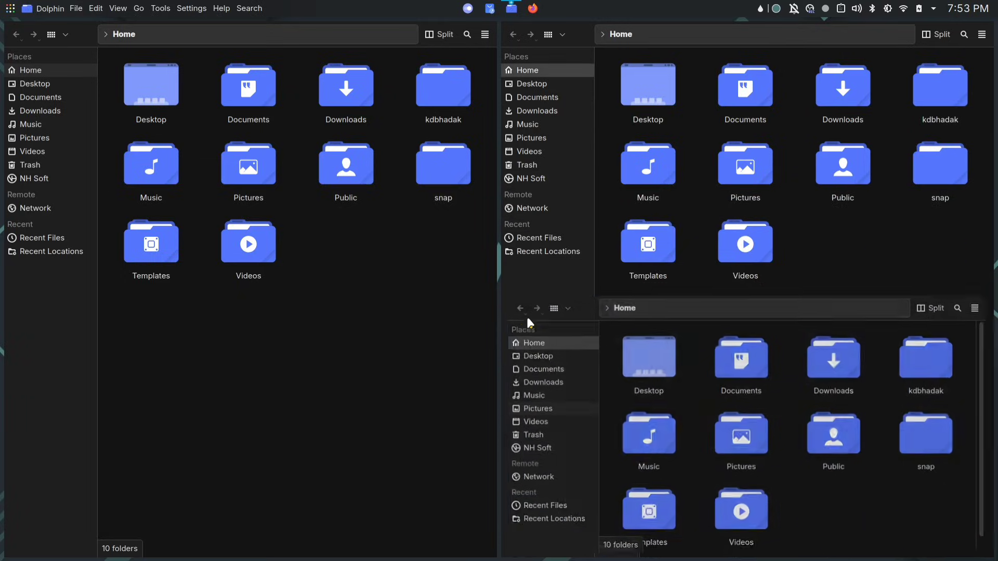
key(ctrl+q)
key(ctrl+q)
key(ctrl+q)
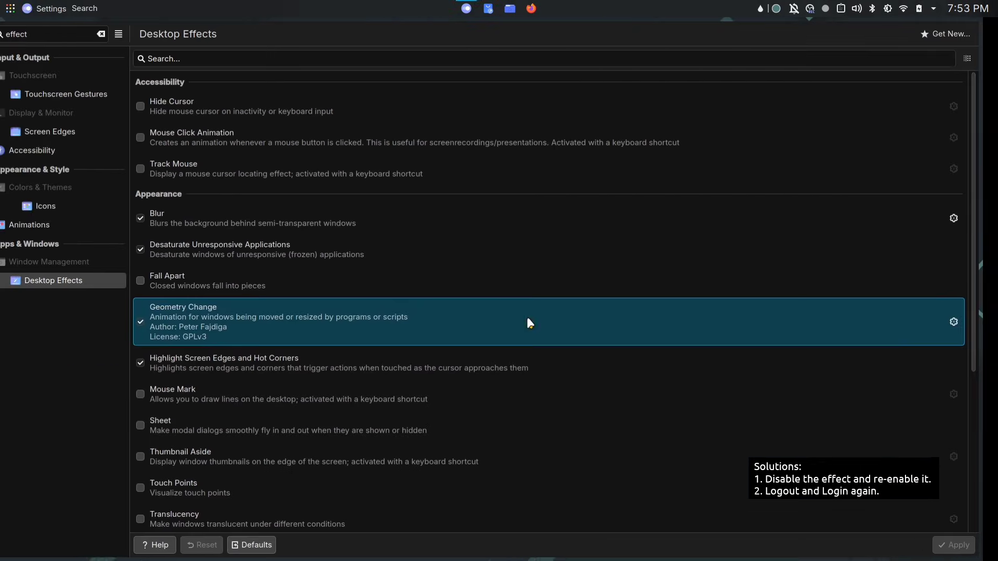
Disable the Geometry Change effect and apply, re-enable it and apply, then quit System Settings.
click(156, 322)
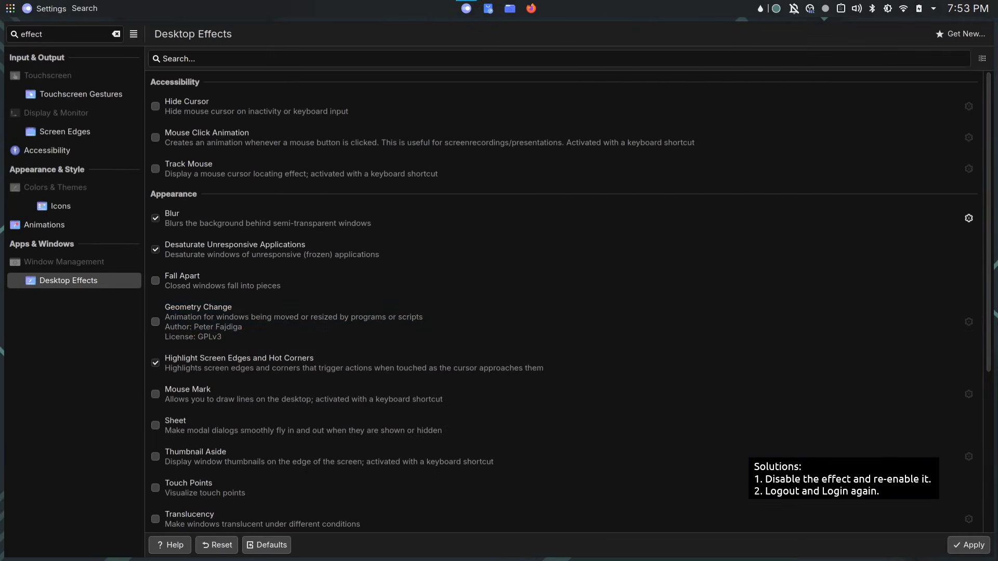
click(959, 546)
click(156, 322)
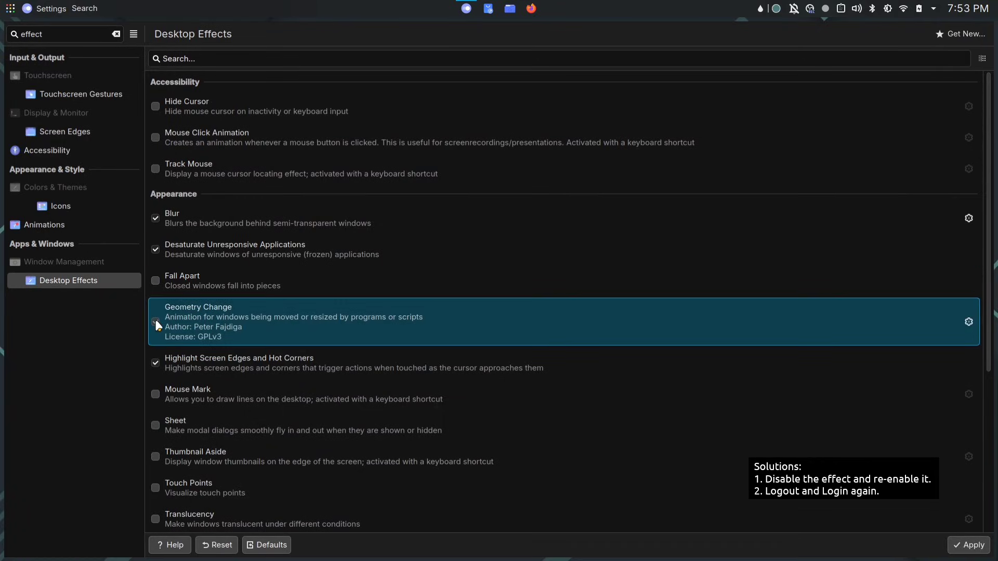
click(980, 548)
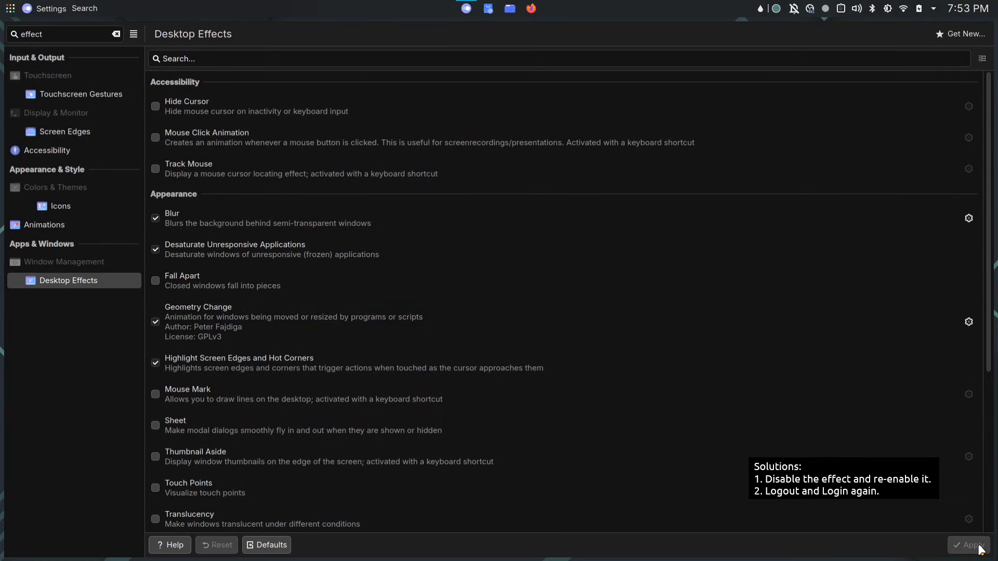
key(ctrl+q)
Launch Dolphin with split Home panes, add two more Dolphin windows to watch tiling, then close the extras.
key(super+e)
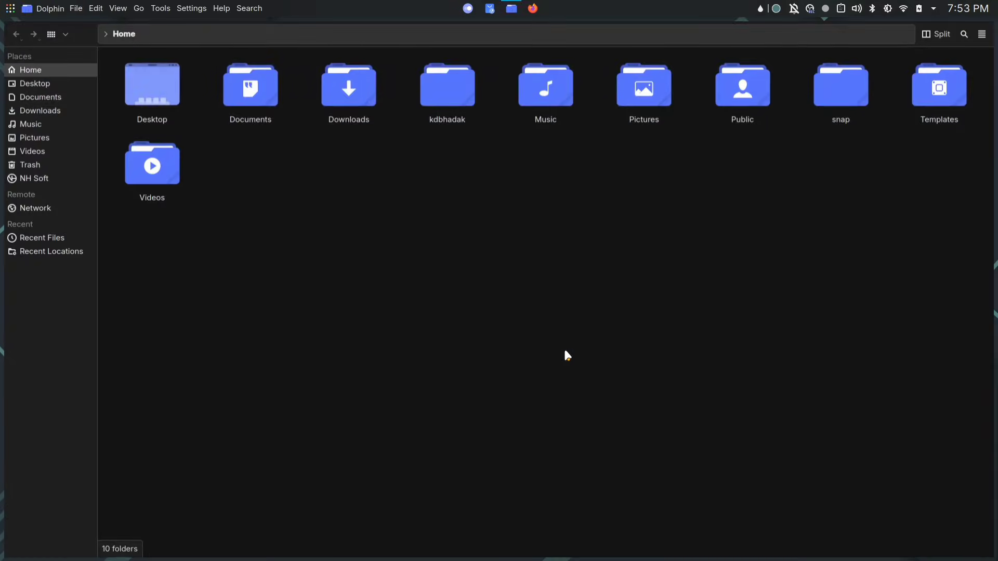
key(F3)
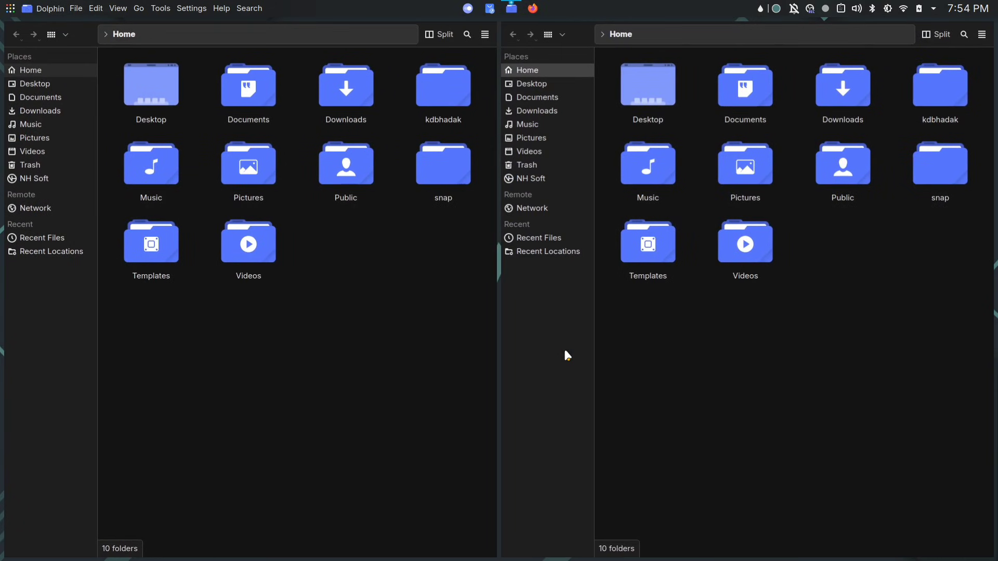
key(super+e)
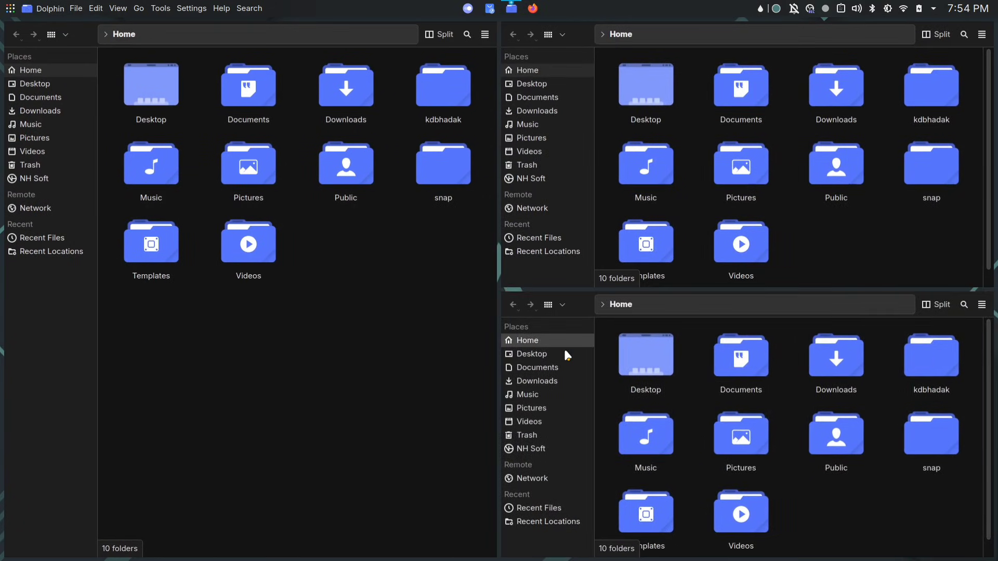
key(super+e)
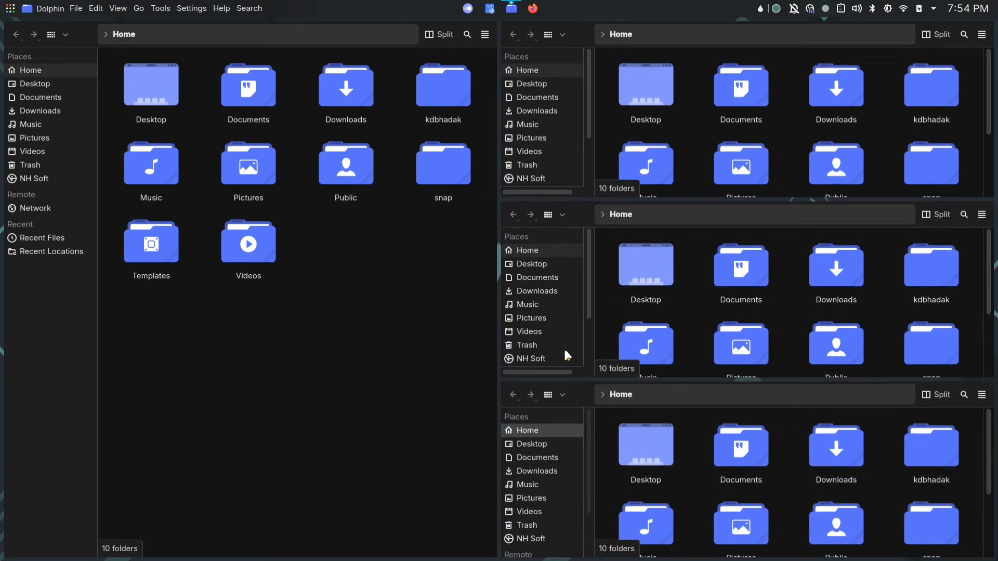
key(ctrl+q)
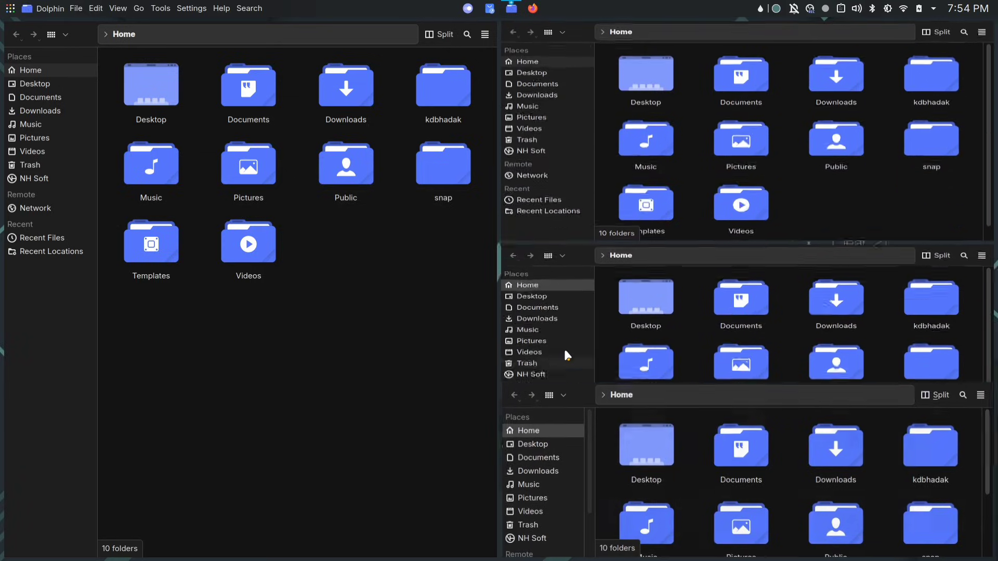
key(ctrl+q)
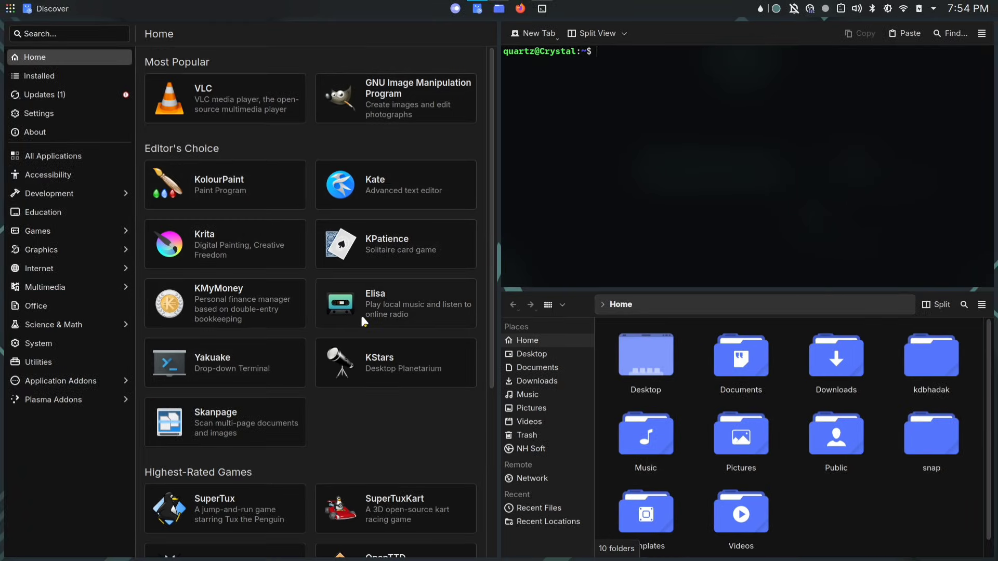
Swap Dolphin into the left master tile with Meta+Return.
click(581, 303)
key(super+Return)
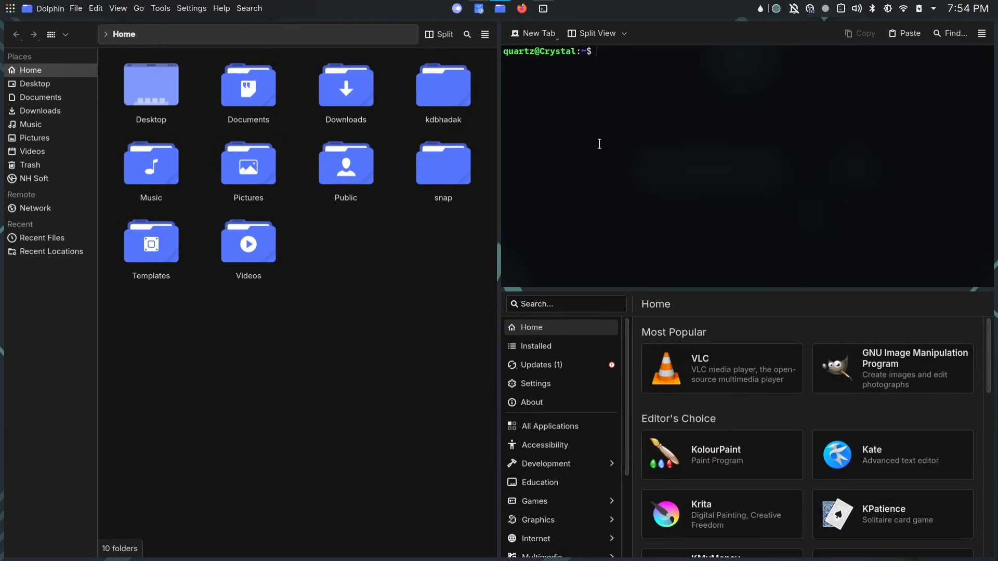
Drag Konsole into the left tile and back to the top-right tile twice.
drag(663, 39, 274, 167)
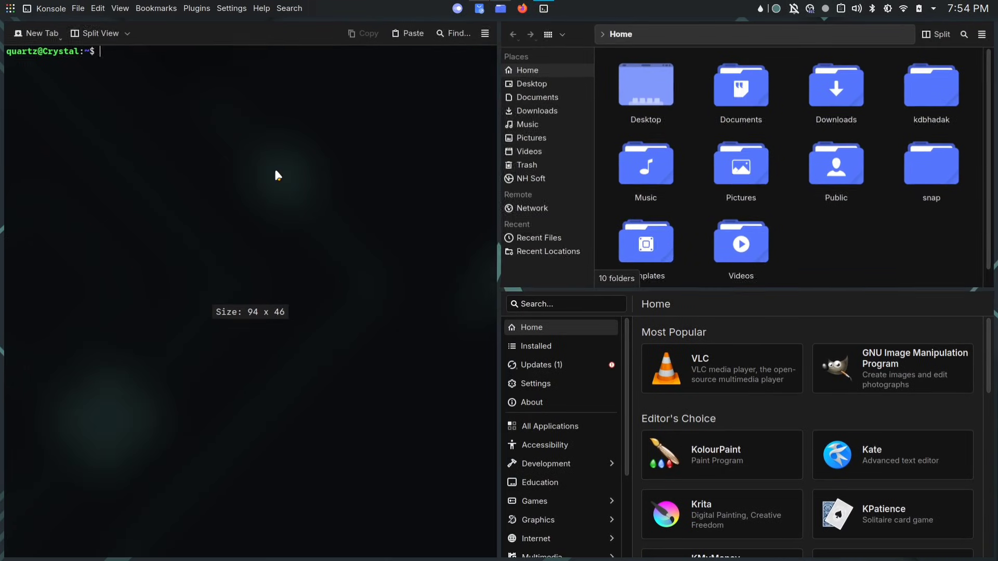
drag(244, 38, 782, 60)
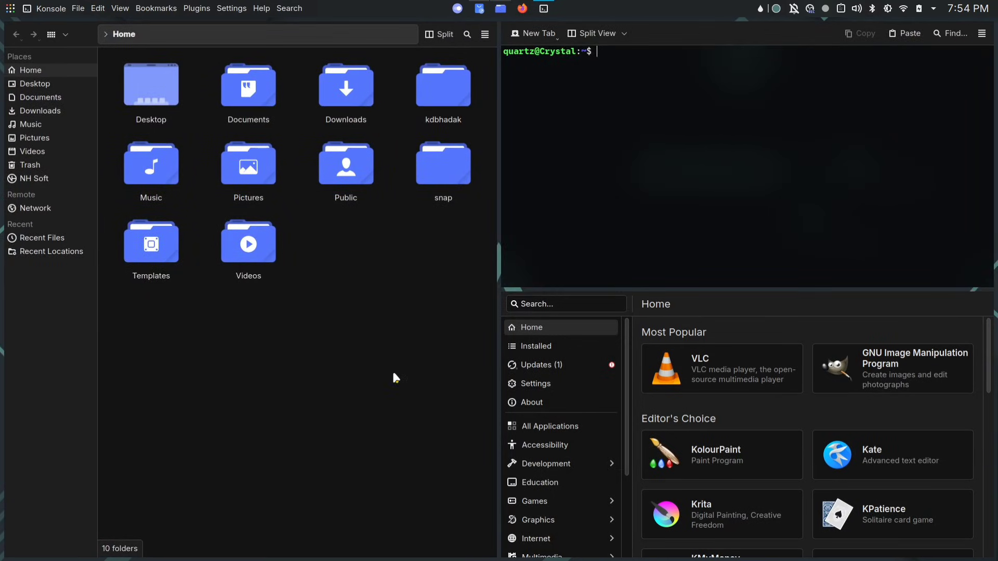
drag(663, 34, 274, 172)
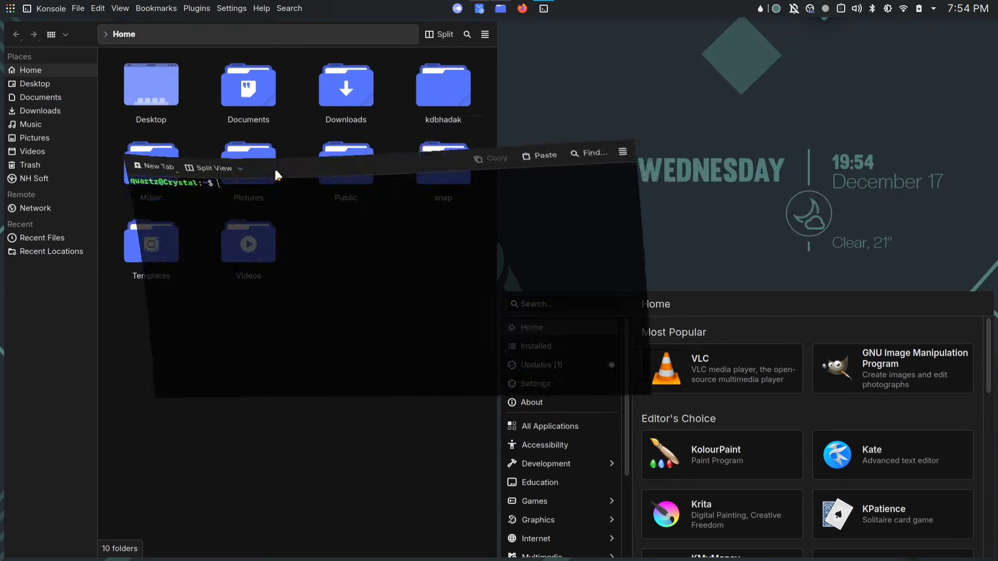
drag(243, 35, 782, 62)
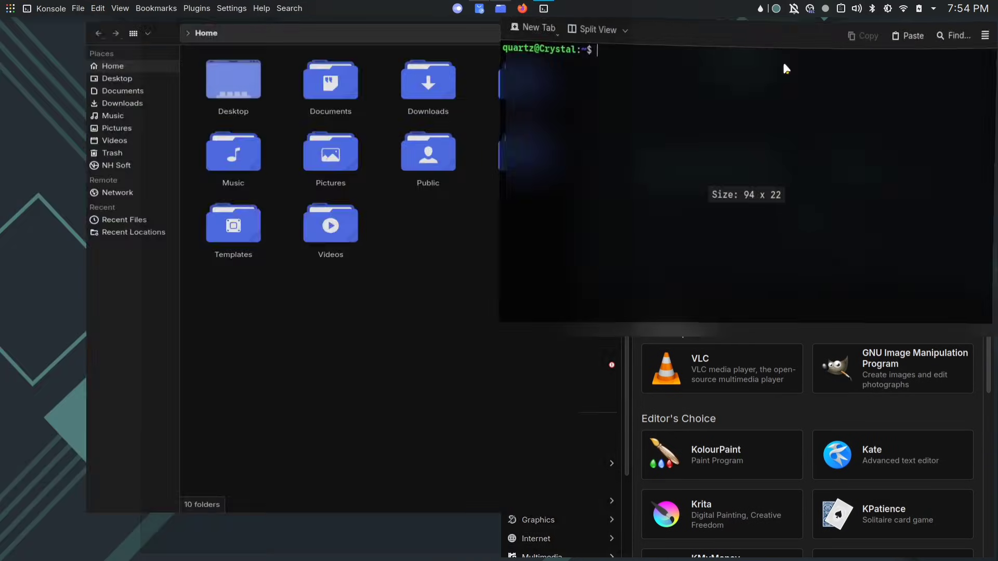
Focus Dolphin and show the desktop with Meta+D.
click(392, 373)
key(super+d)
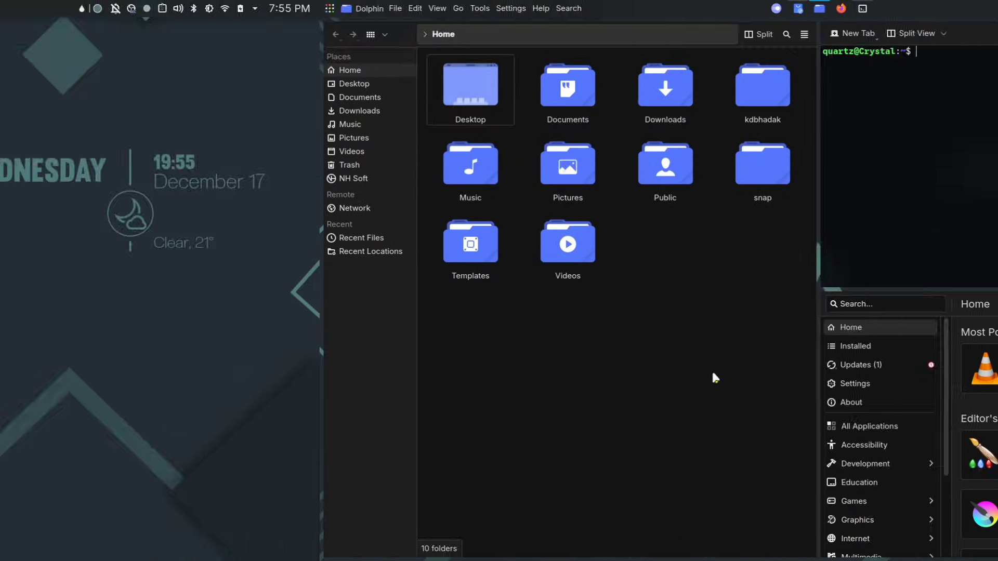
Show the application launcher, then bring up the KRunner desktop search.
click(9, 8)
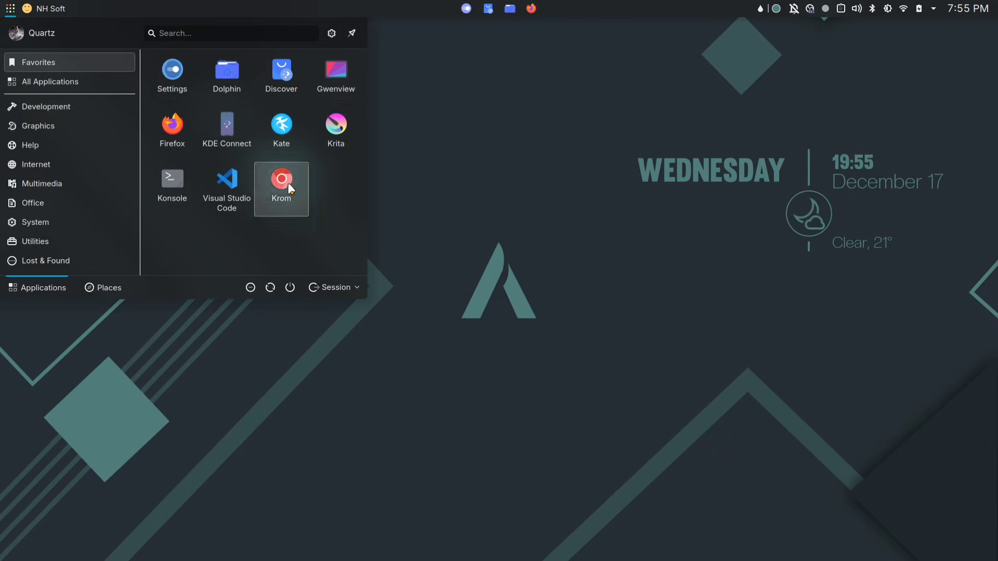
key(alt+space)
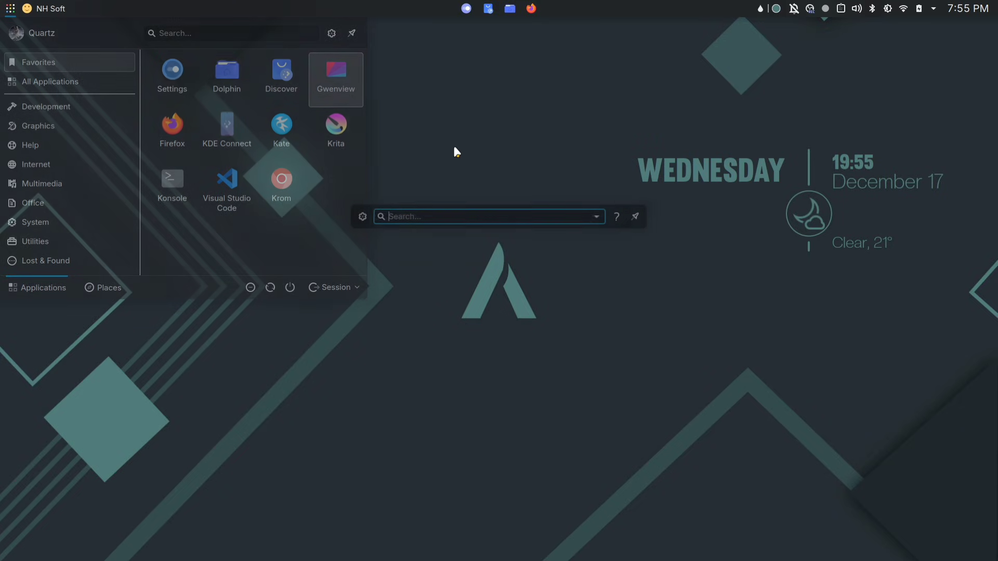
text(figlet "Thanks fo" | lolcat)
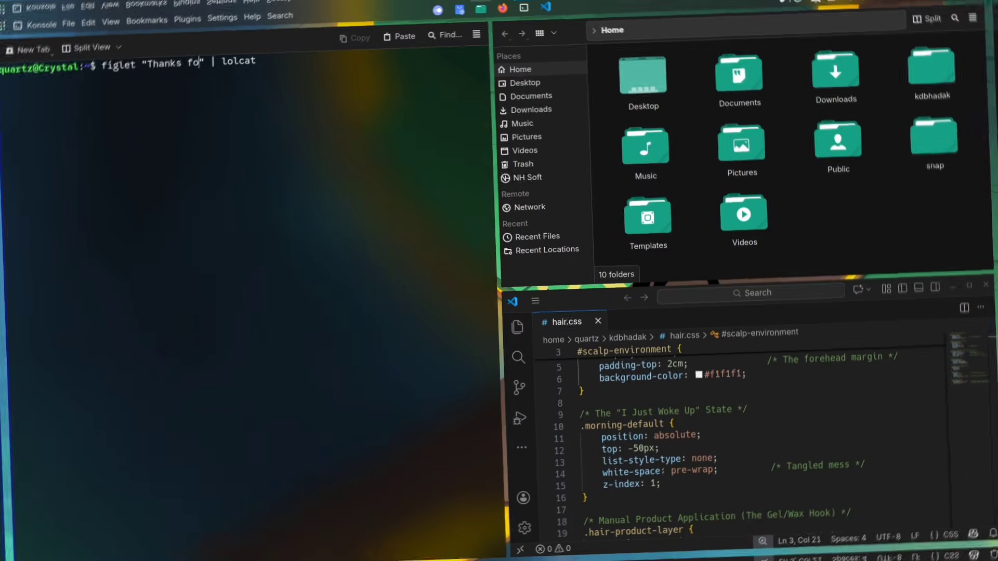
Run the figlet "Thanks for watching" | lolcat banner, then close VS Code, Dolphin and Konsole with Alt+F4.
key(Return)
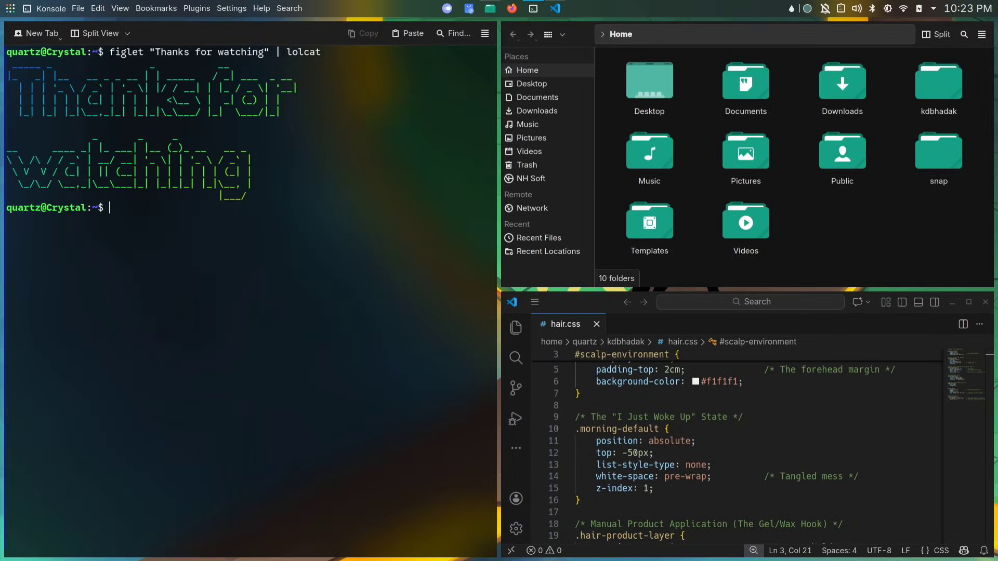
click(586, 294)
key(alt+F4)
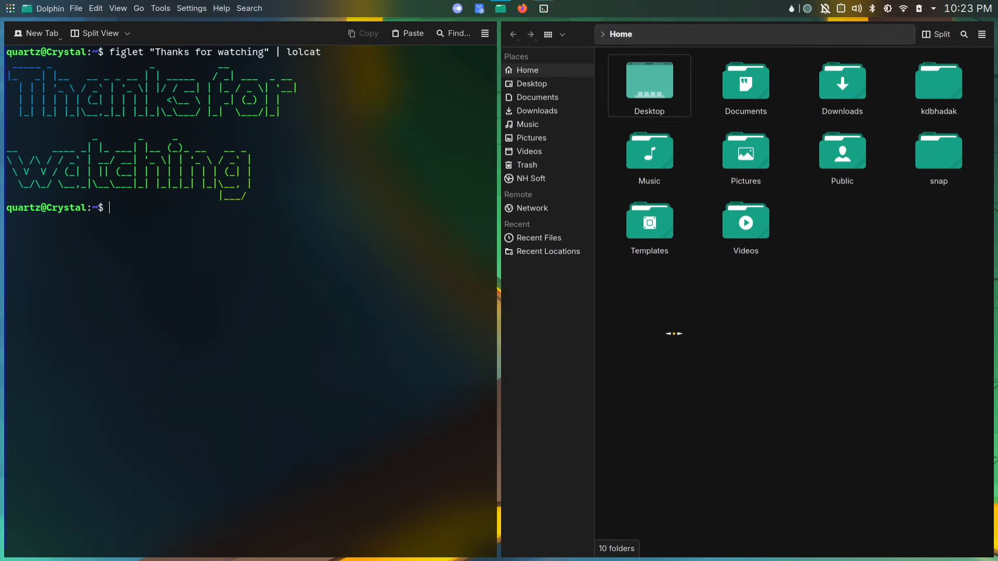
key(alt+F4)
text(yes)
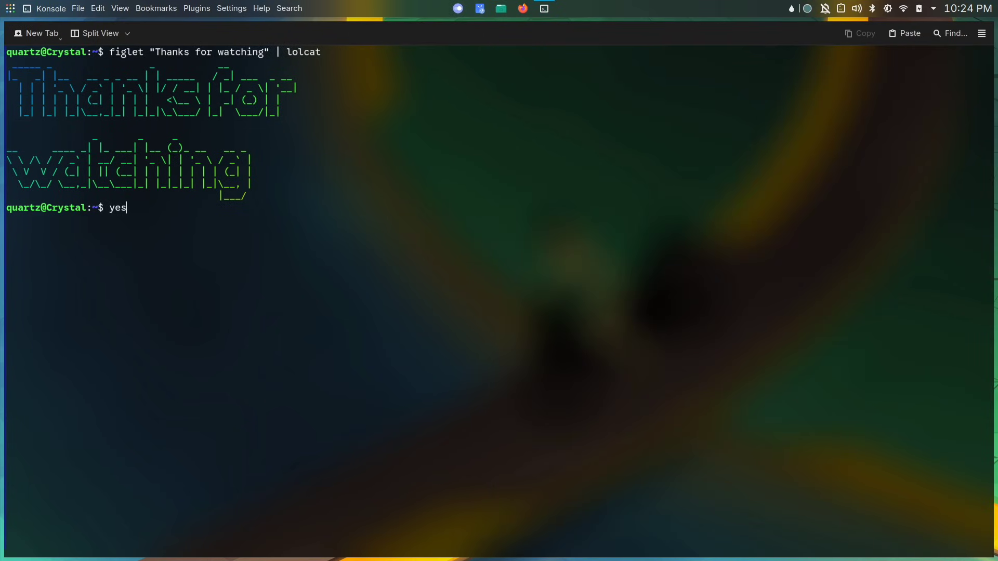
key(alt+F4)
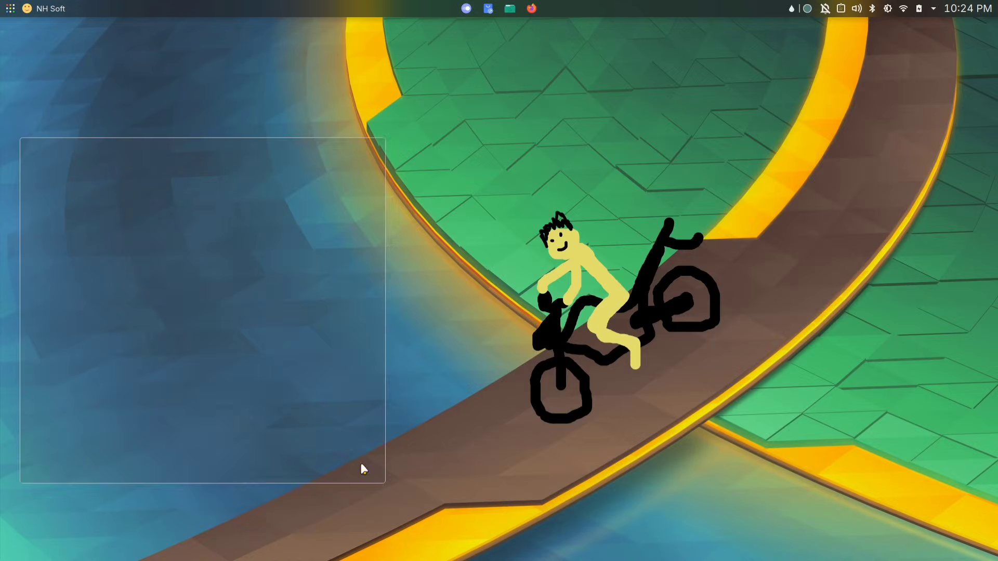